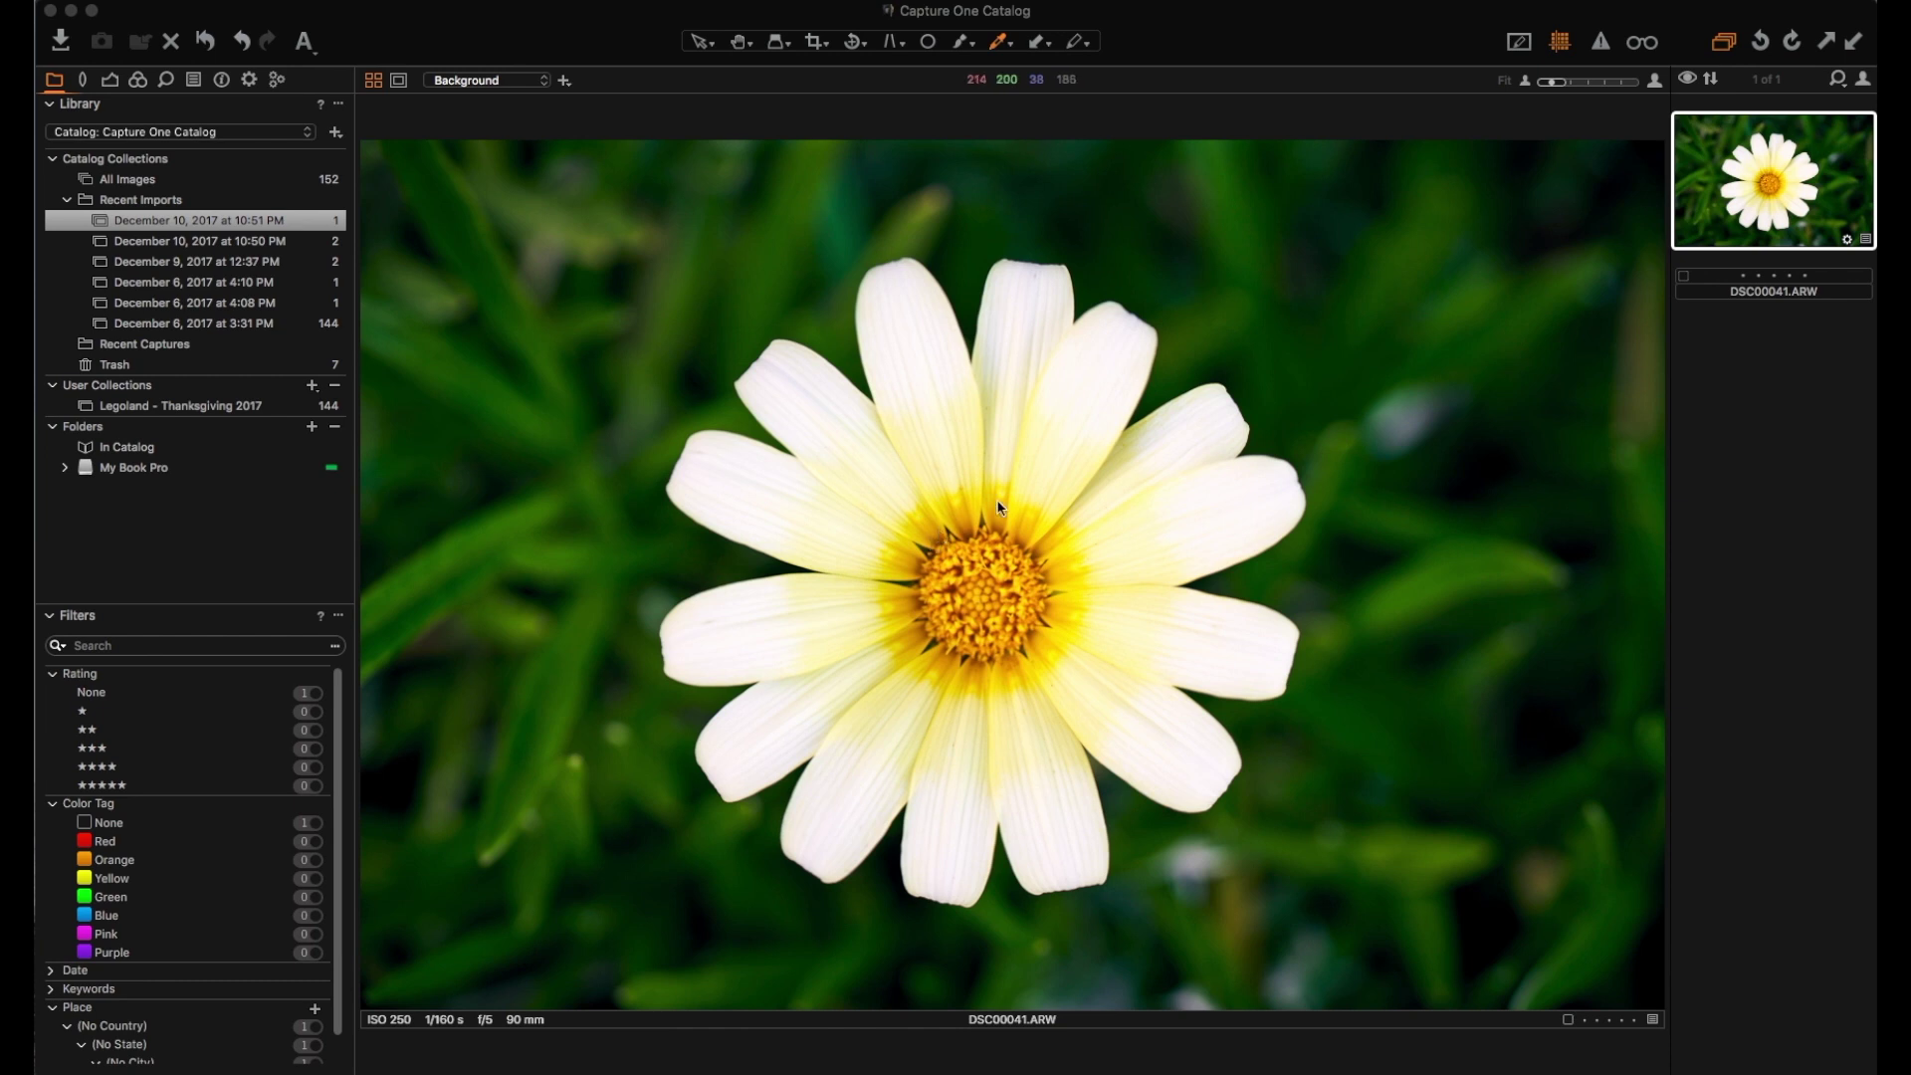
Send DSC00041.ARW to Affinity Photo for editing as a 16-bit PSD with the ProPhoto profile at 300 px/in and 100% scale
left_click(1698, 414)
left_click(1736, 211)
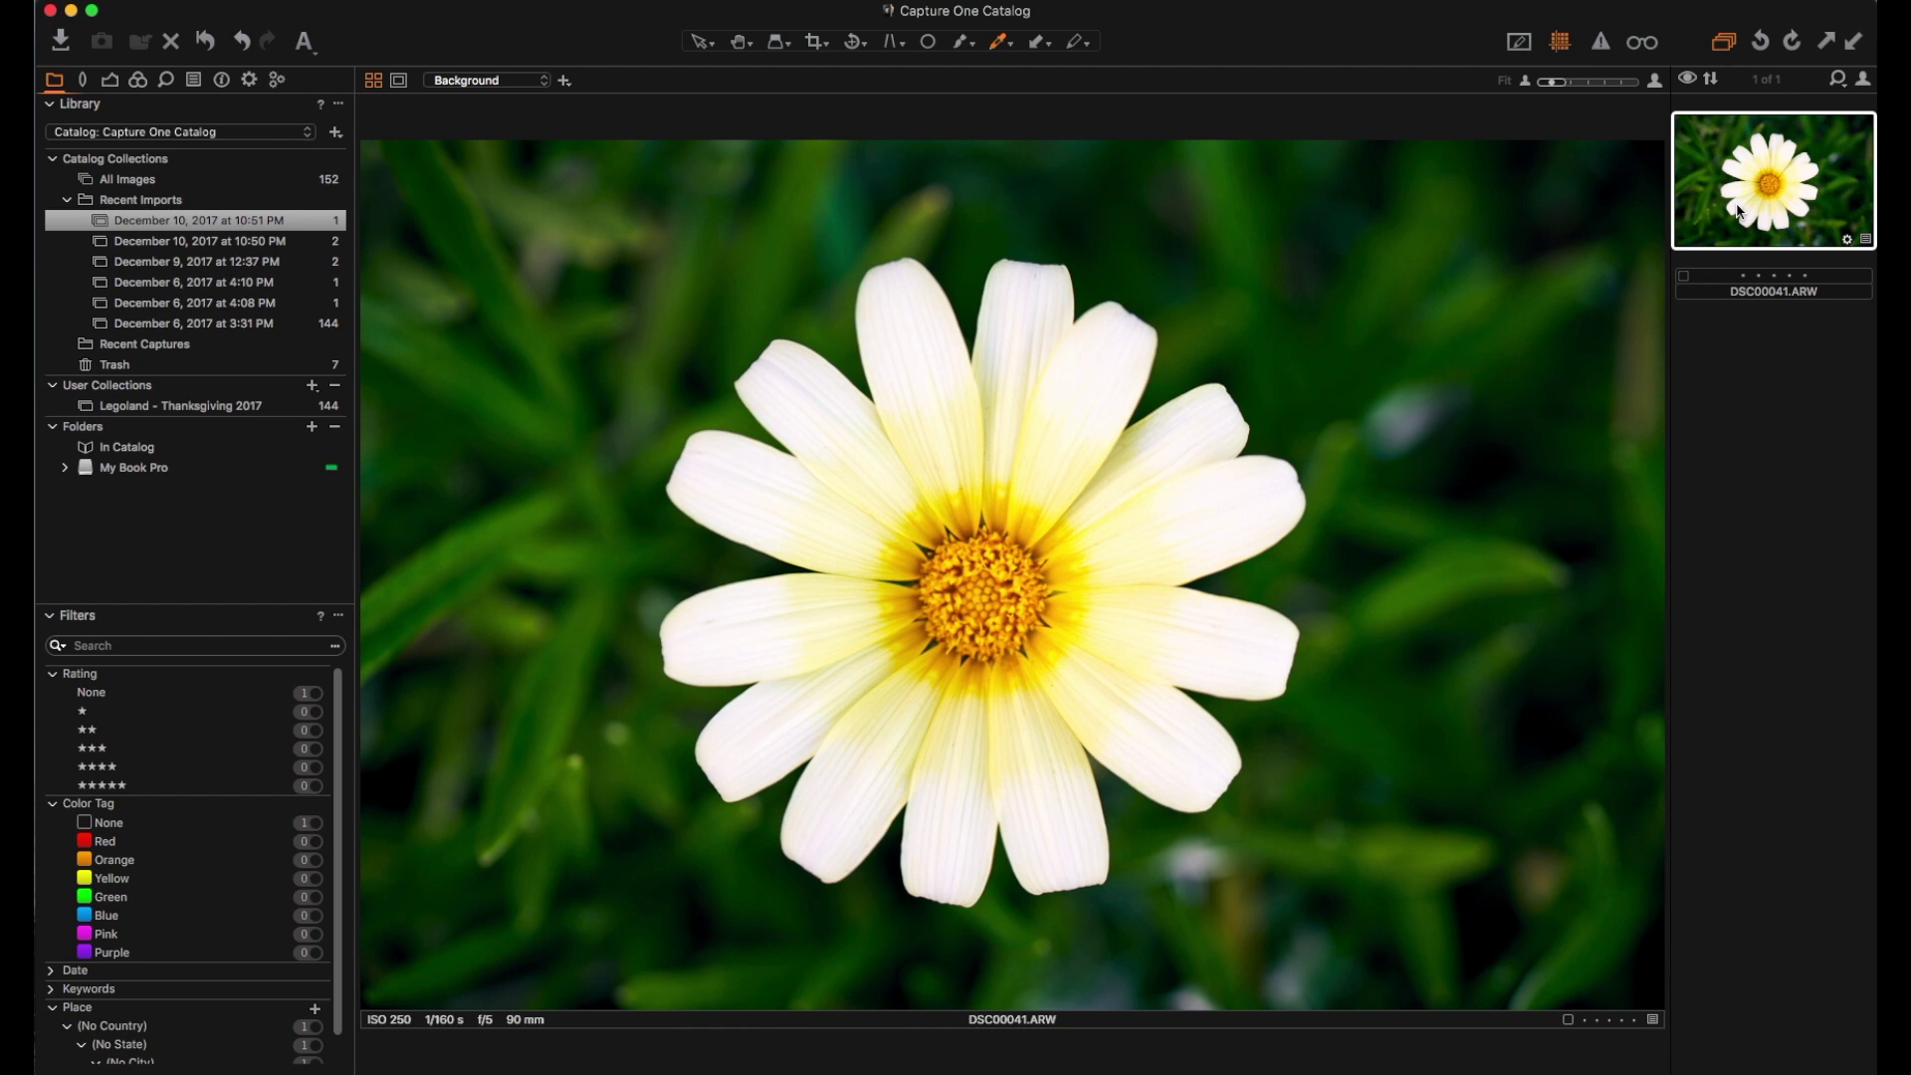
right_click(1739, 211)
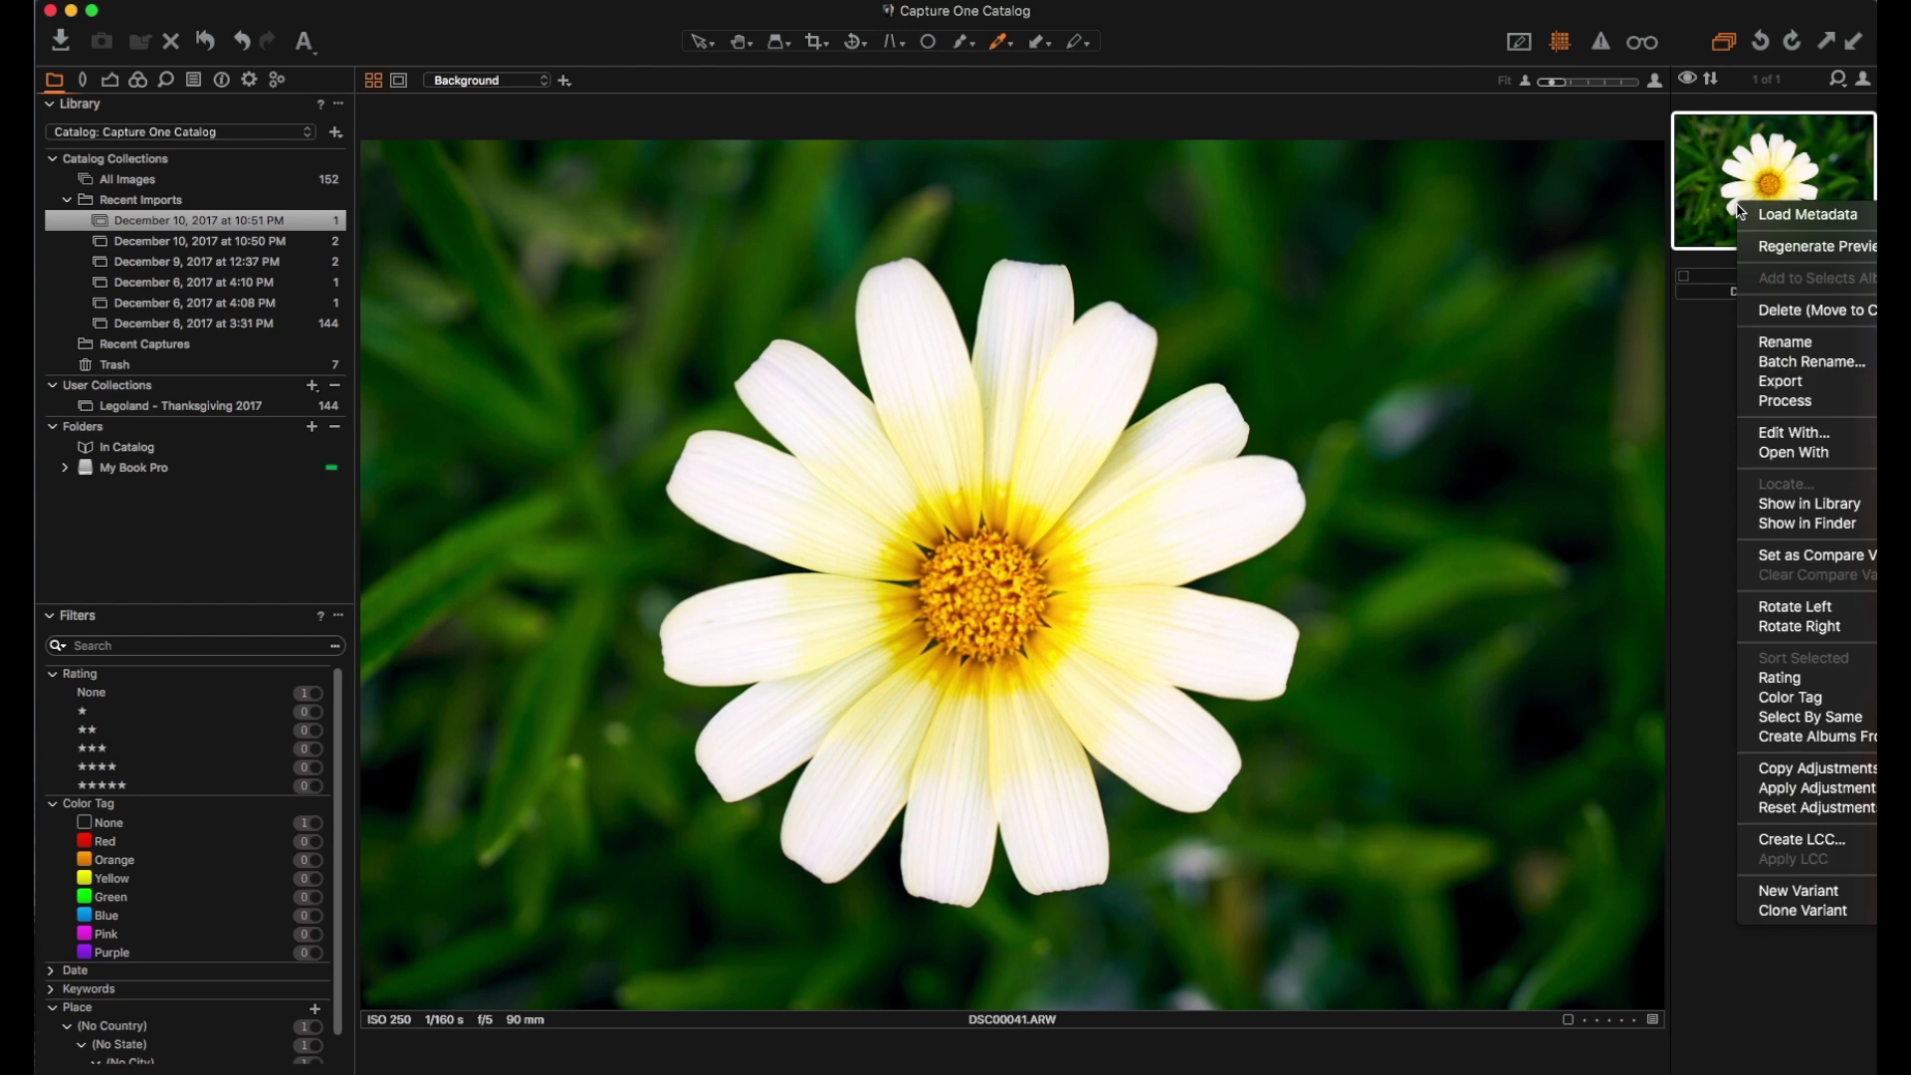
left_click(1796, 435)
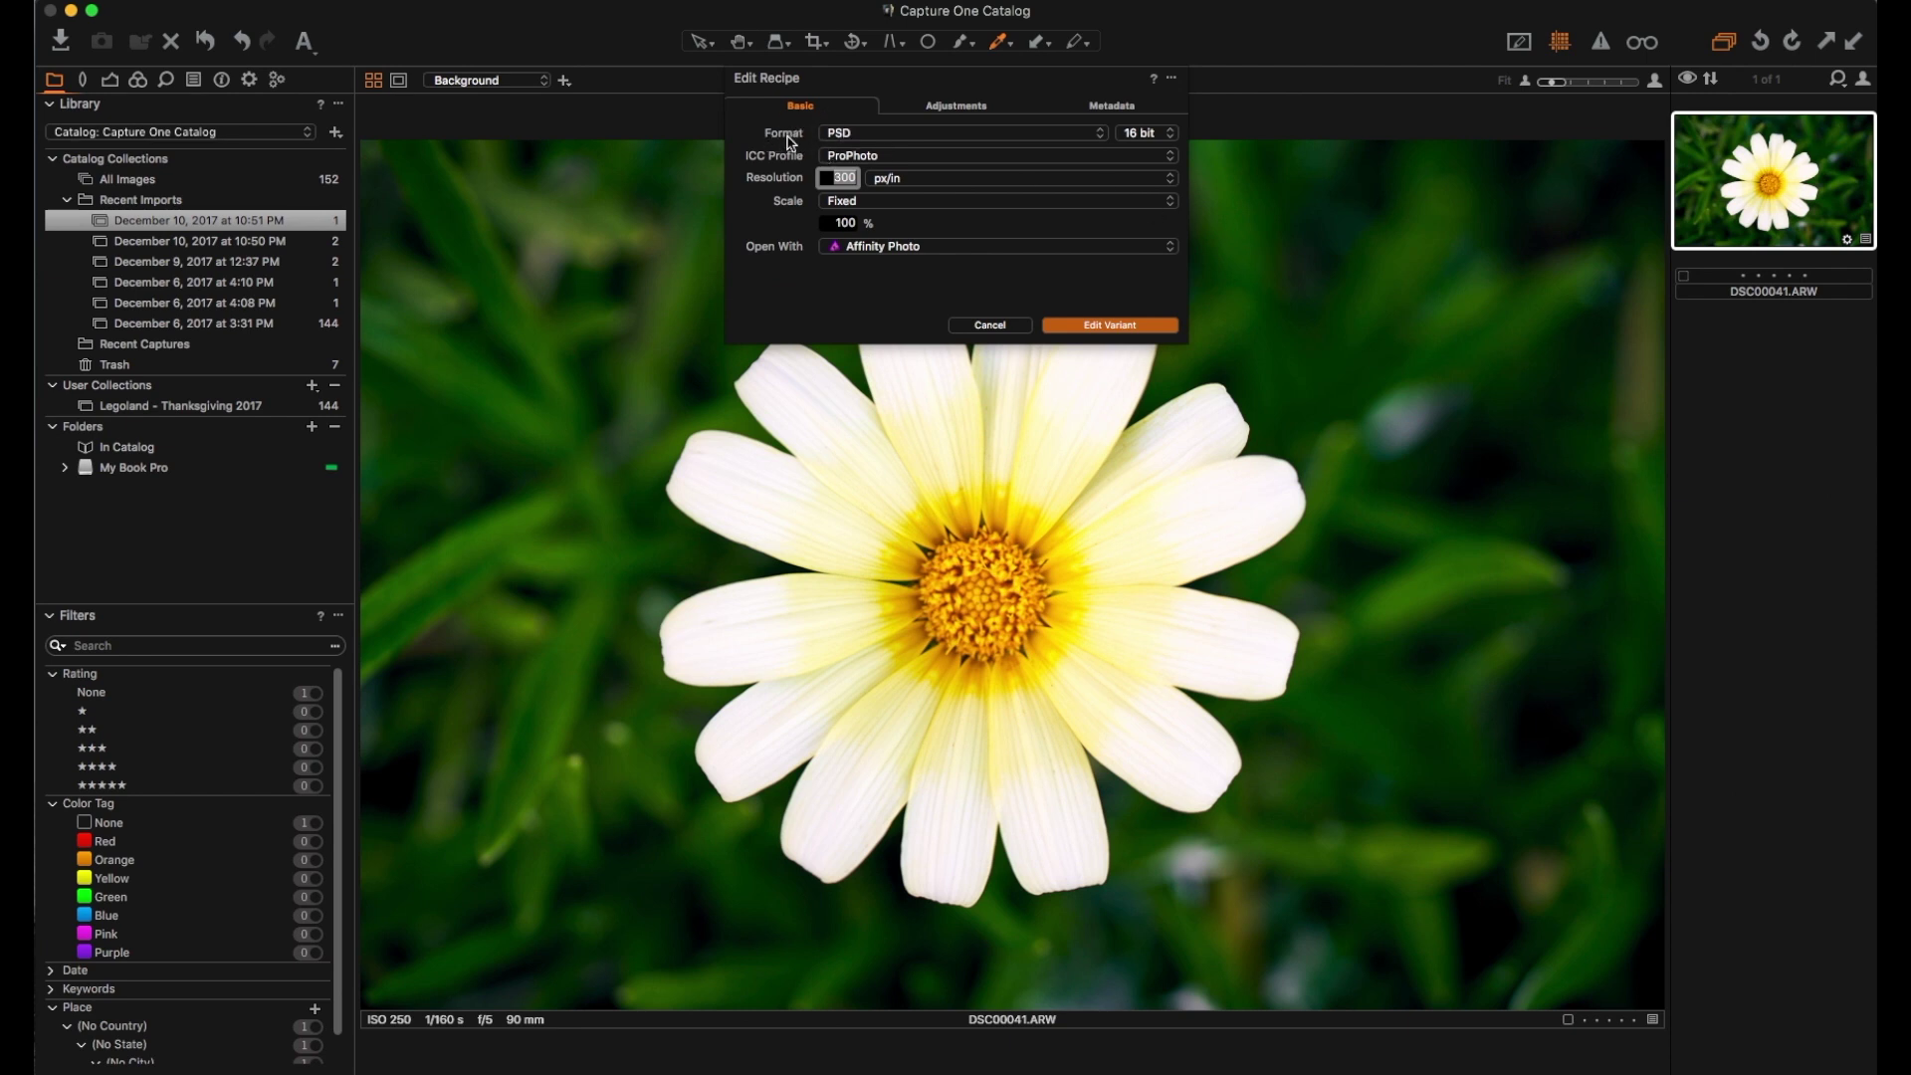
left_click(860, 135)
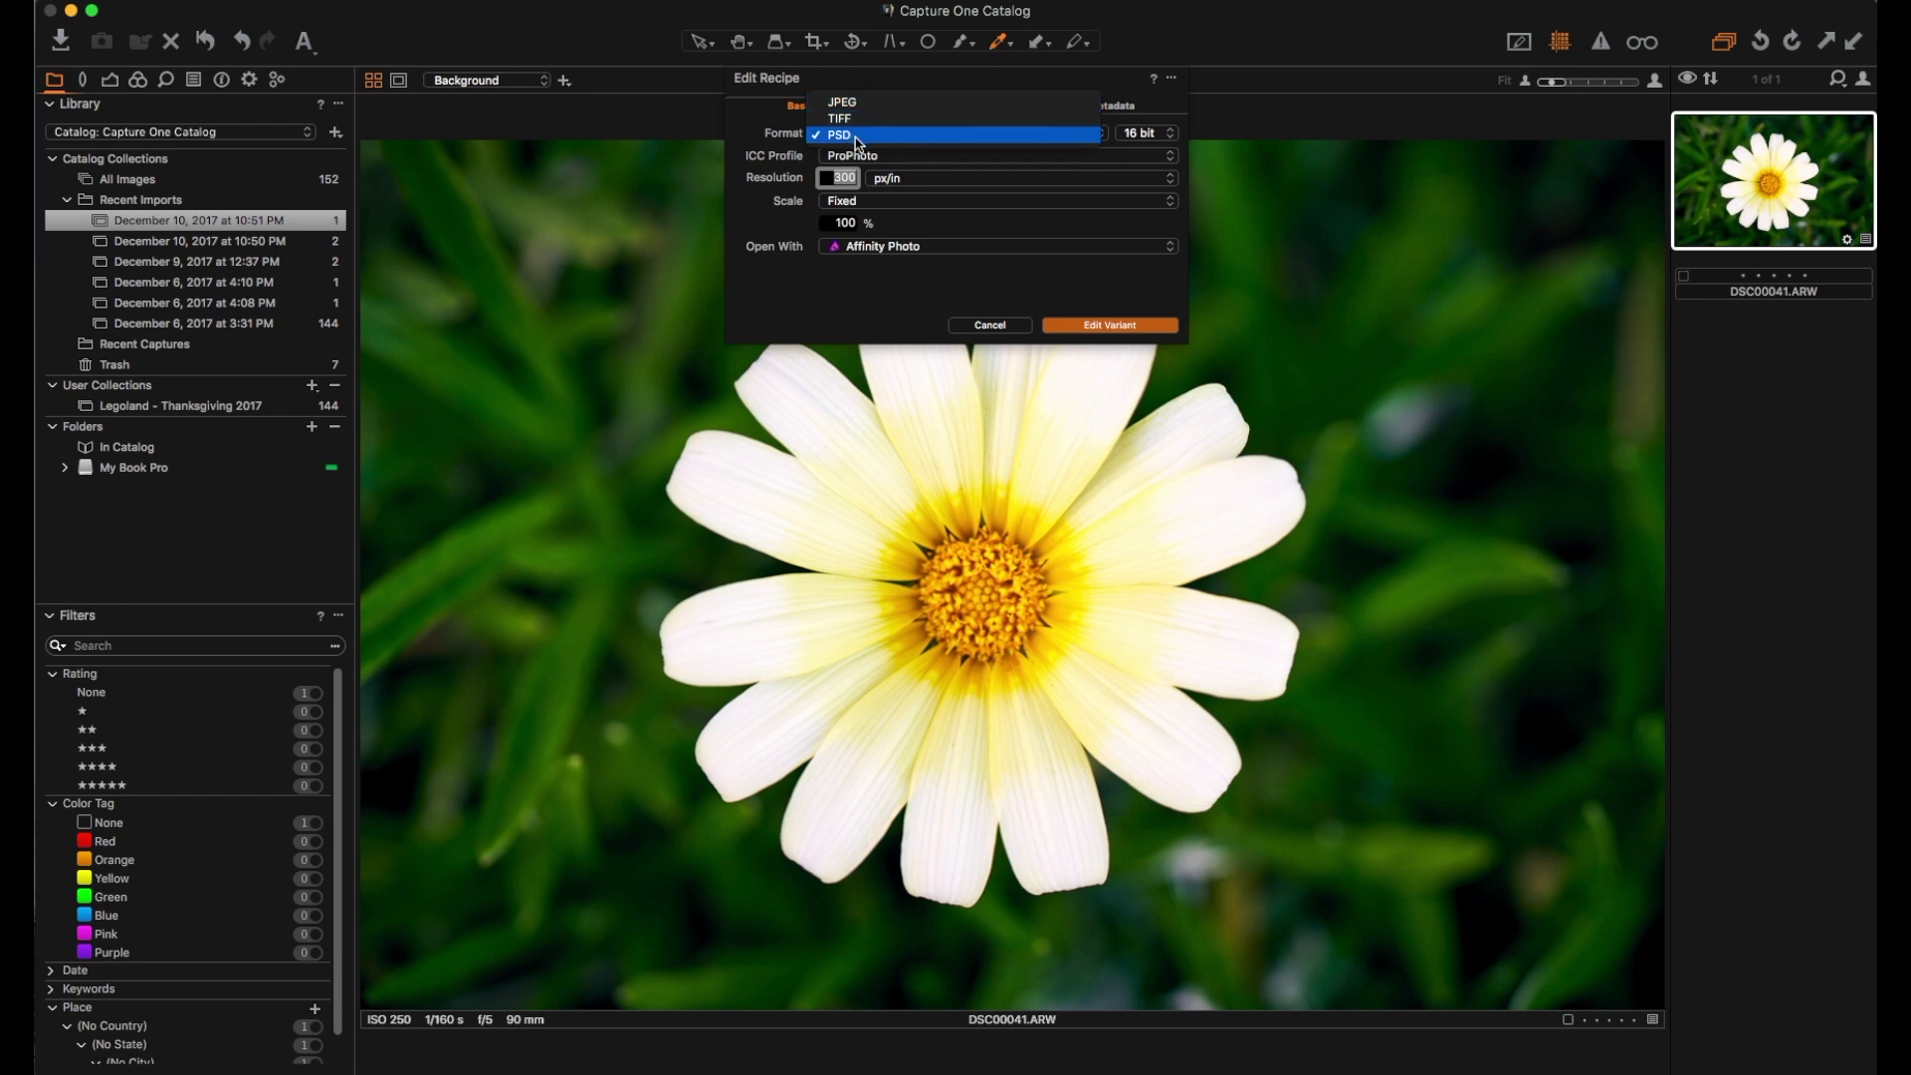
left_click(862, 134)
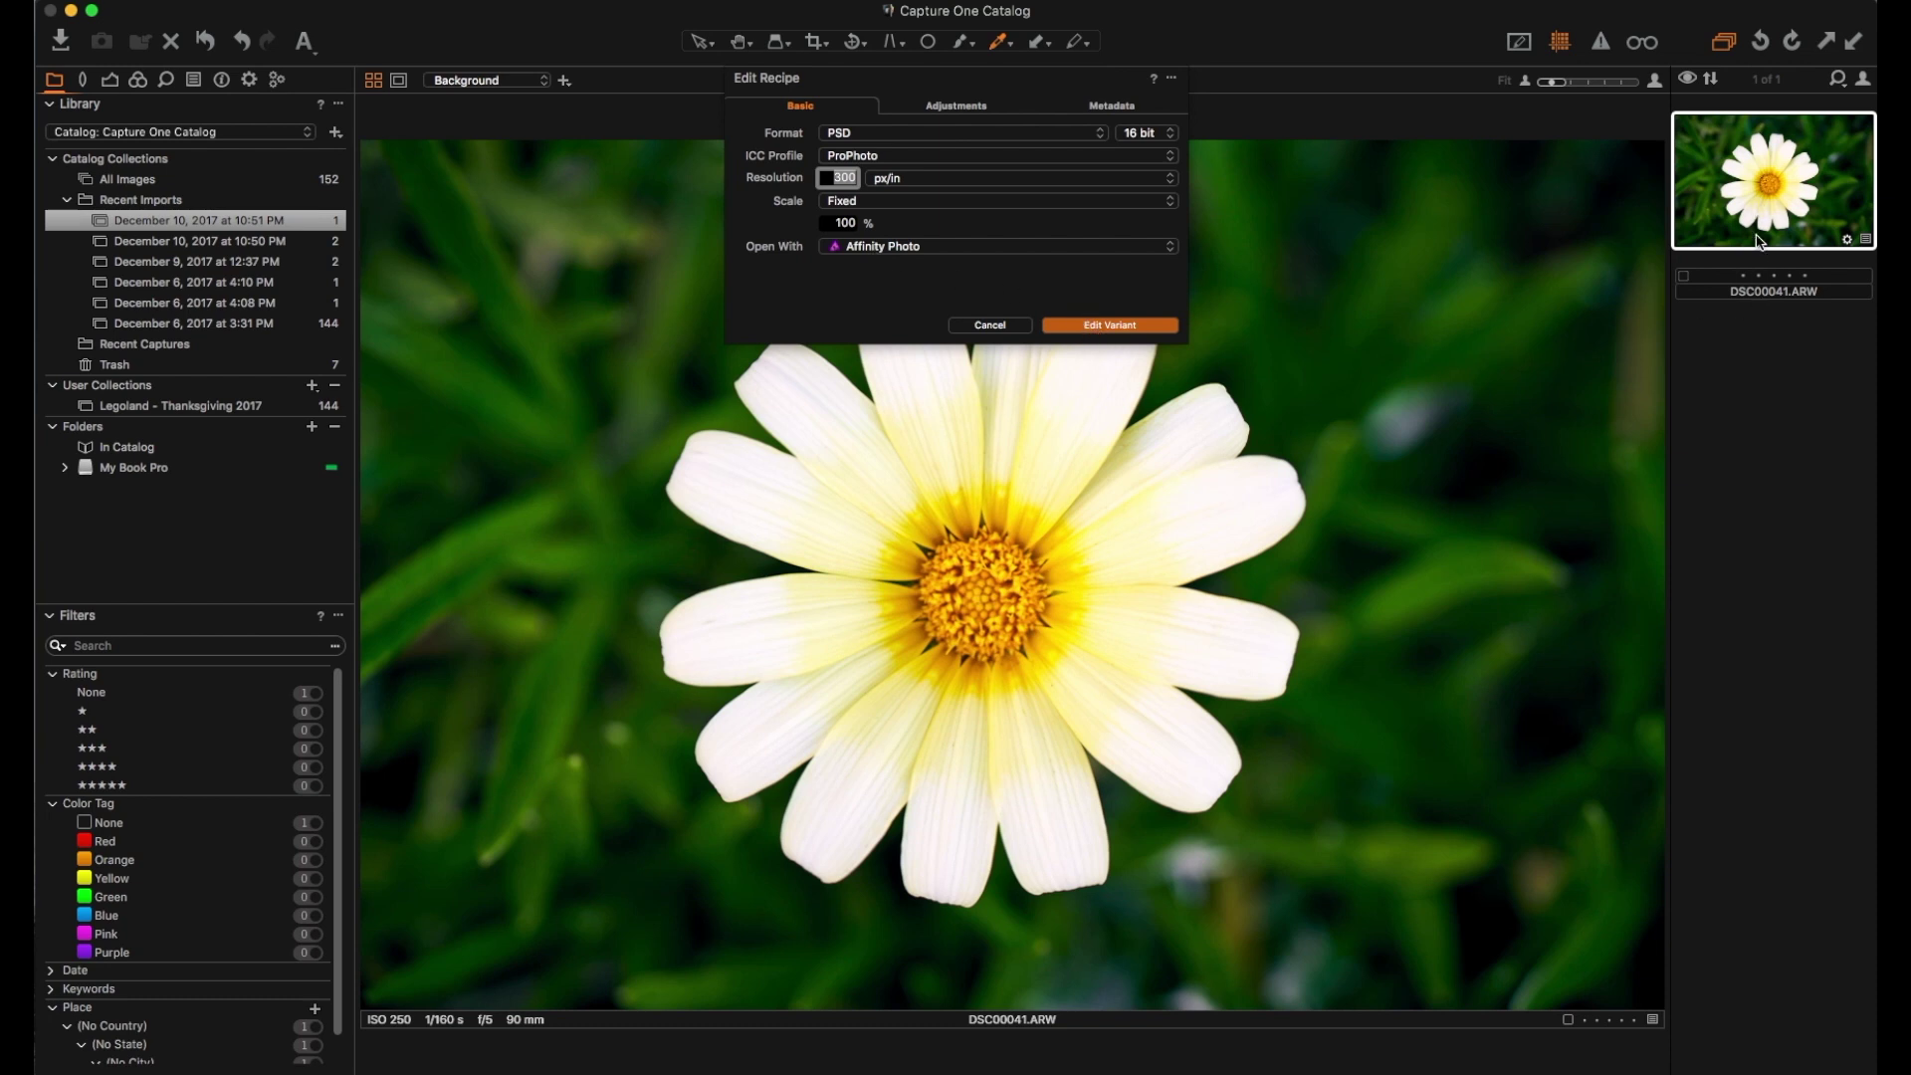
left_click(1147, 326)
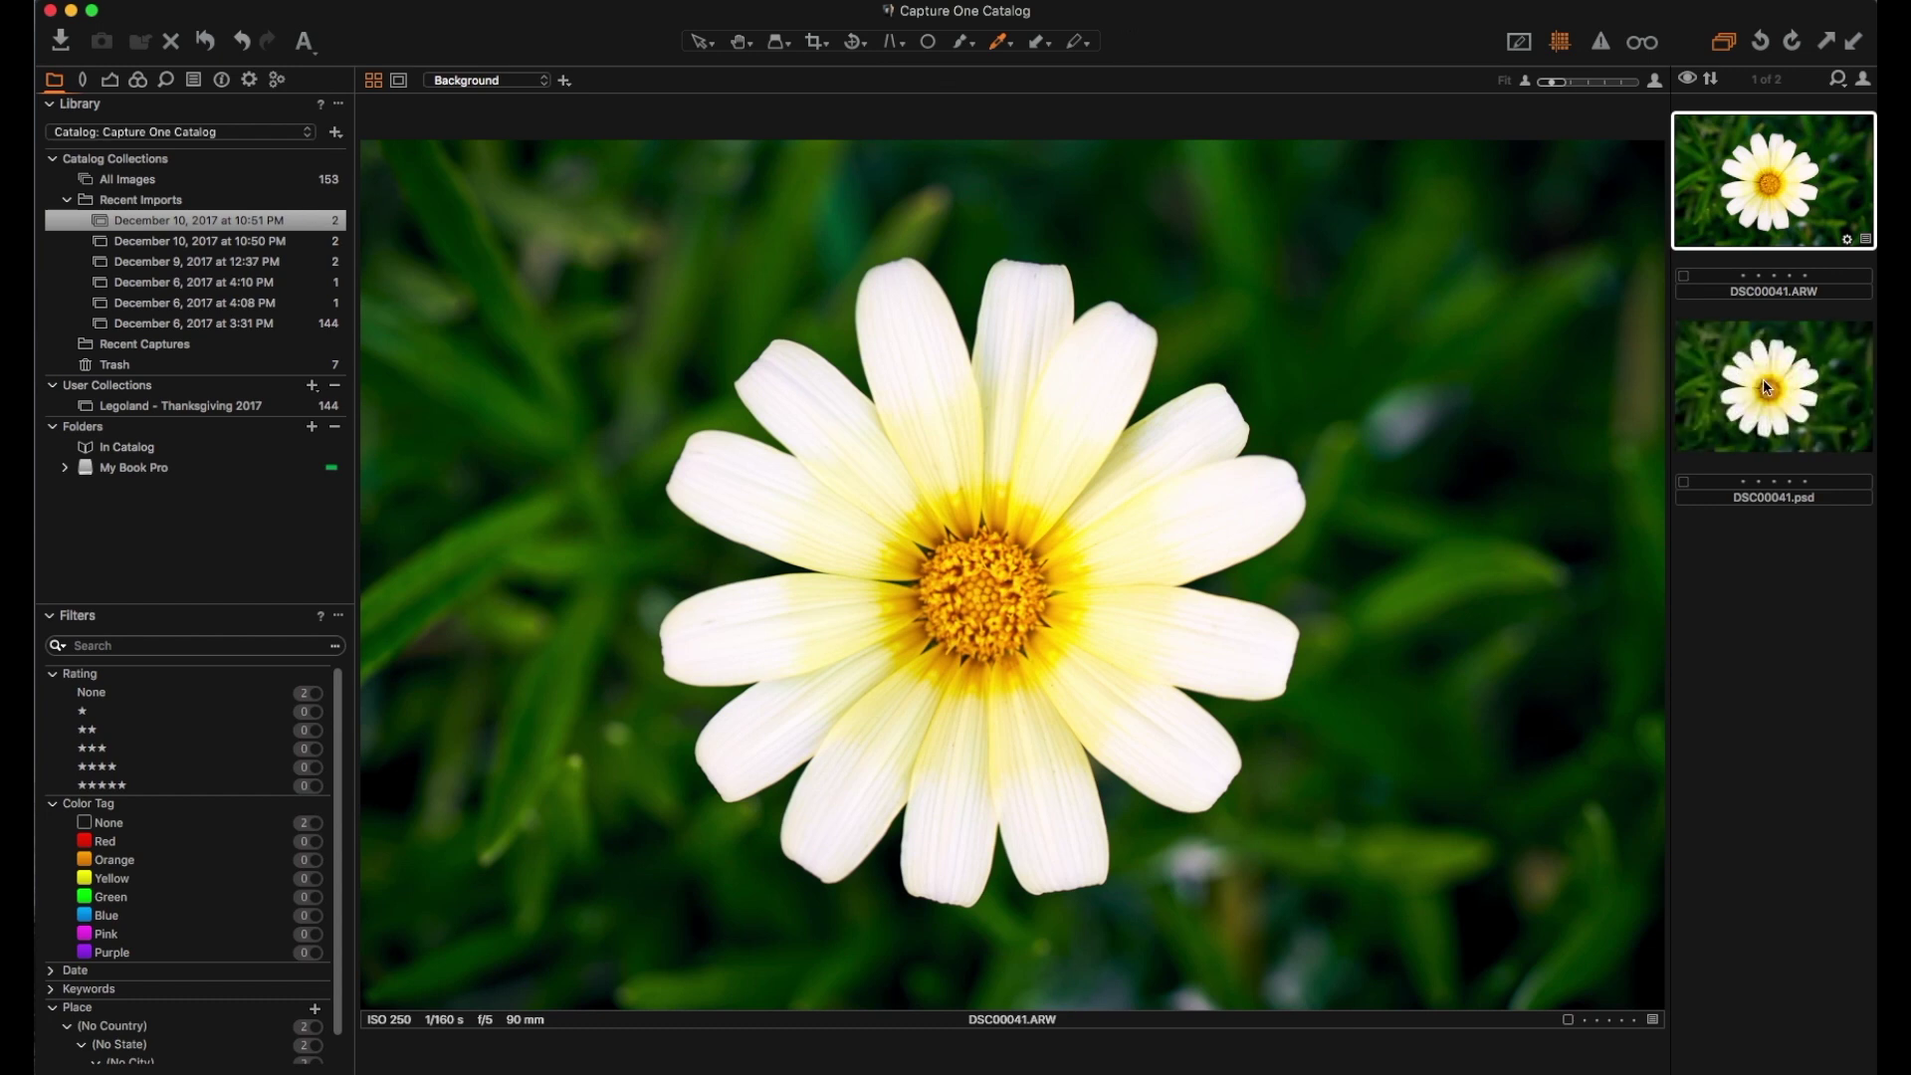
Switch to Affinity Photo, inpaint the pale blurred spot to the upper right of the flower, and try to save the document
key("super+Tab")
key("super+Tab")
key("super+Tab")
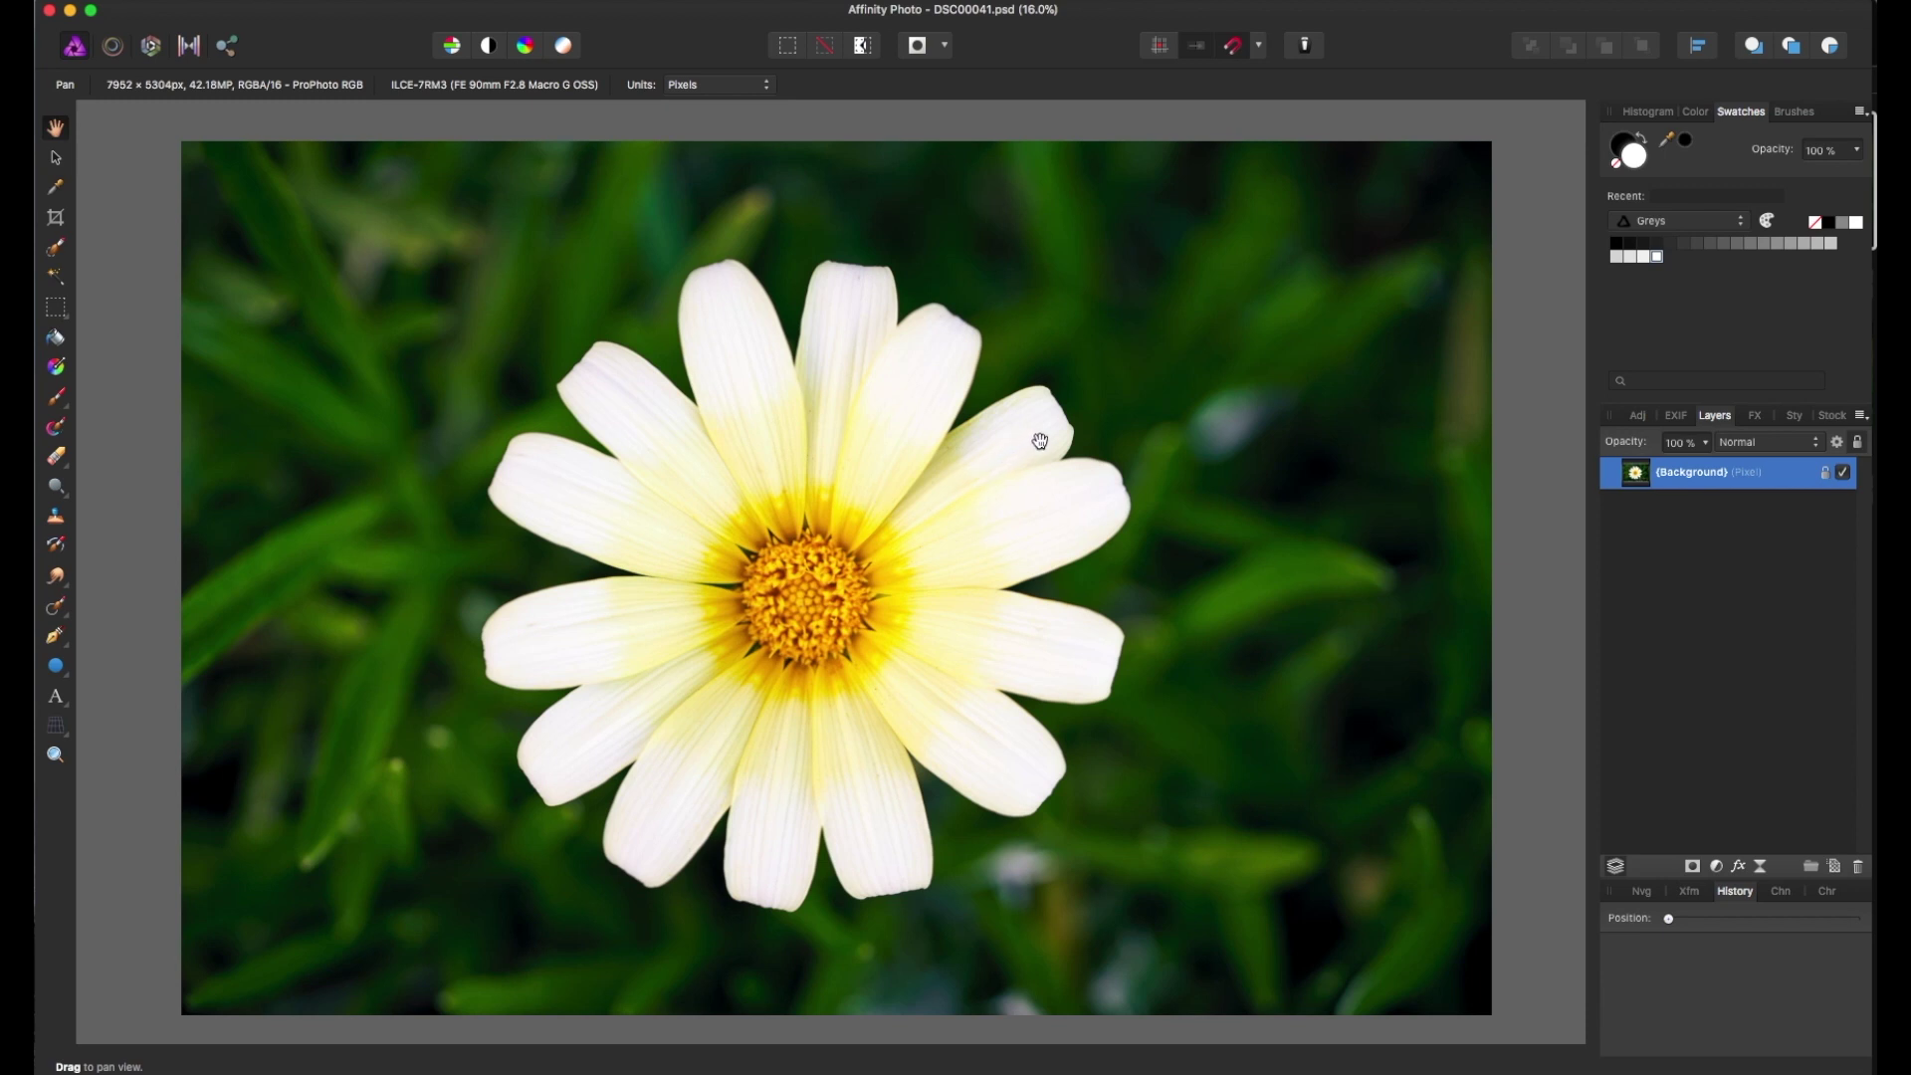
left_click(57, 616)
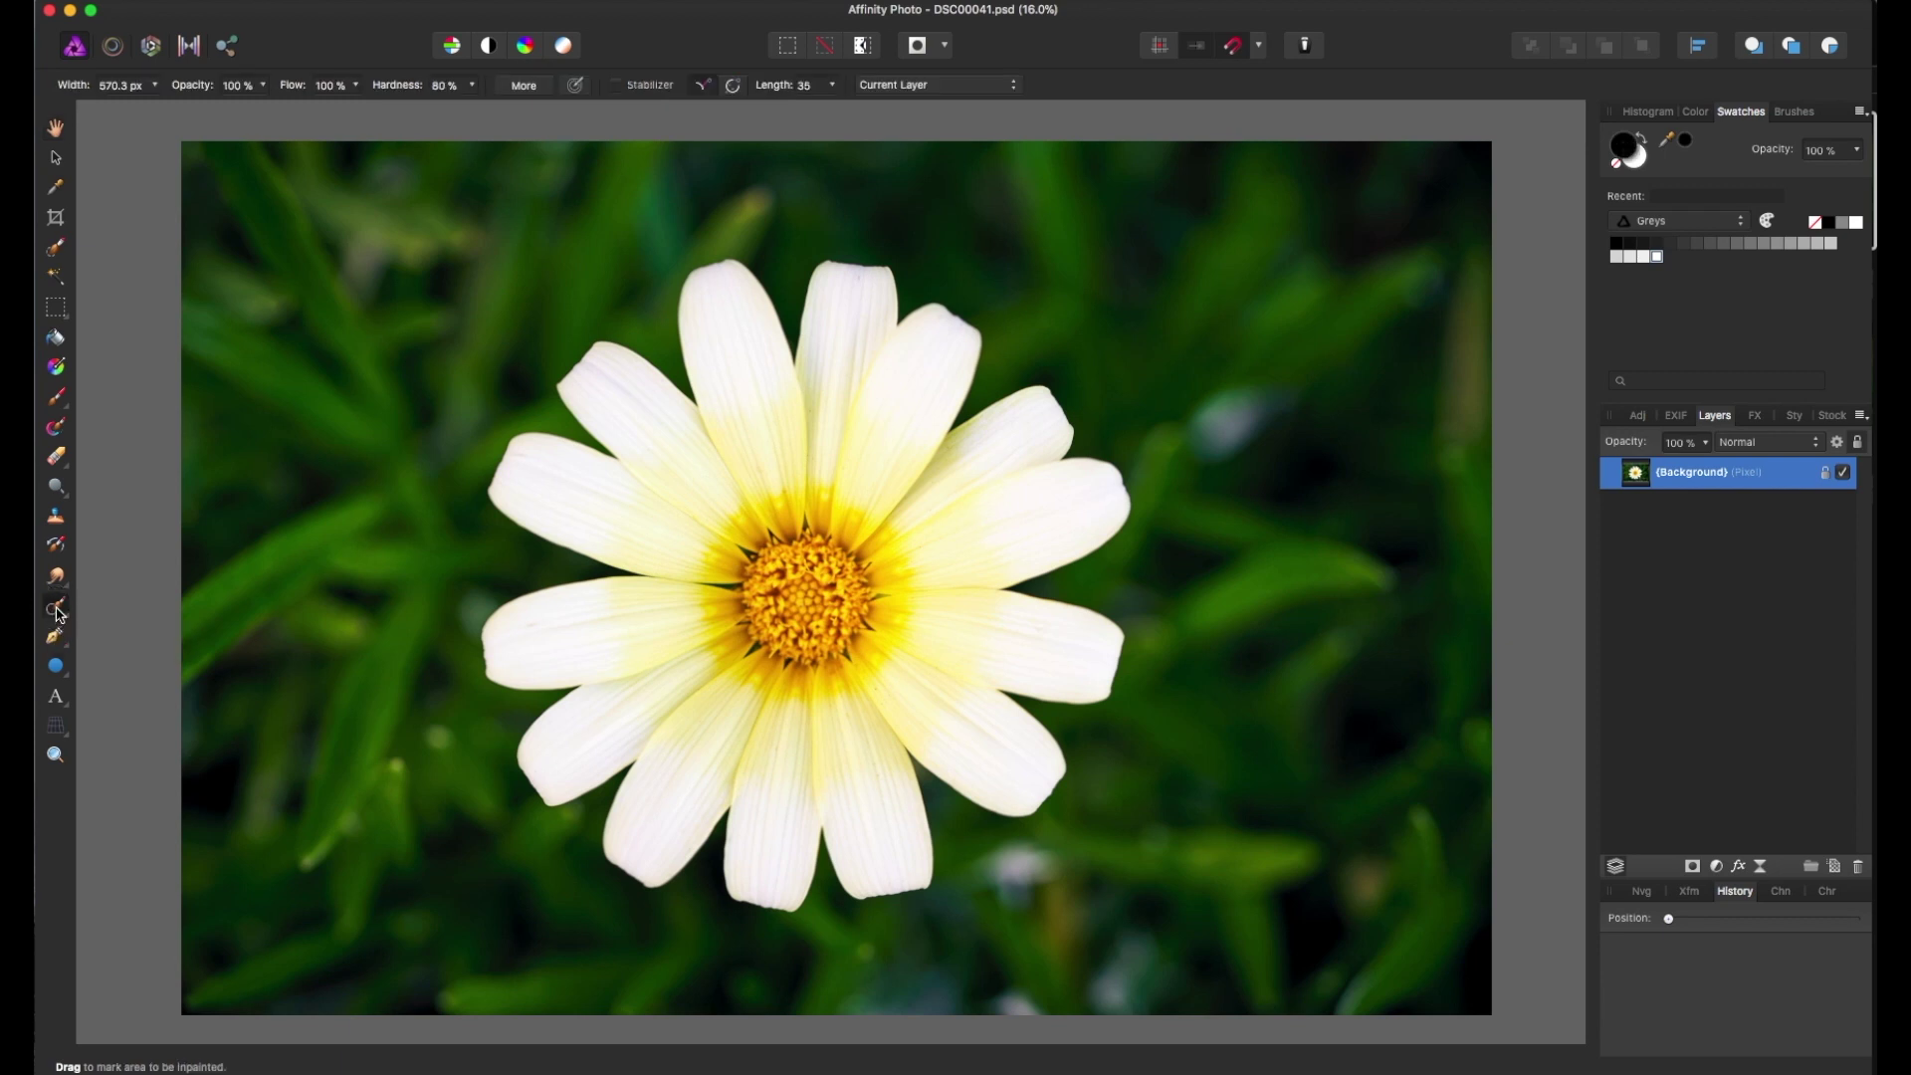
left_click(1231, 425)
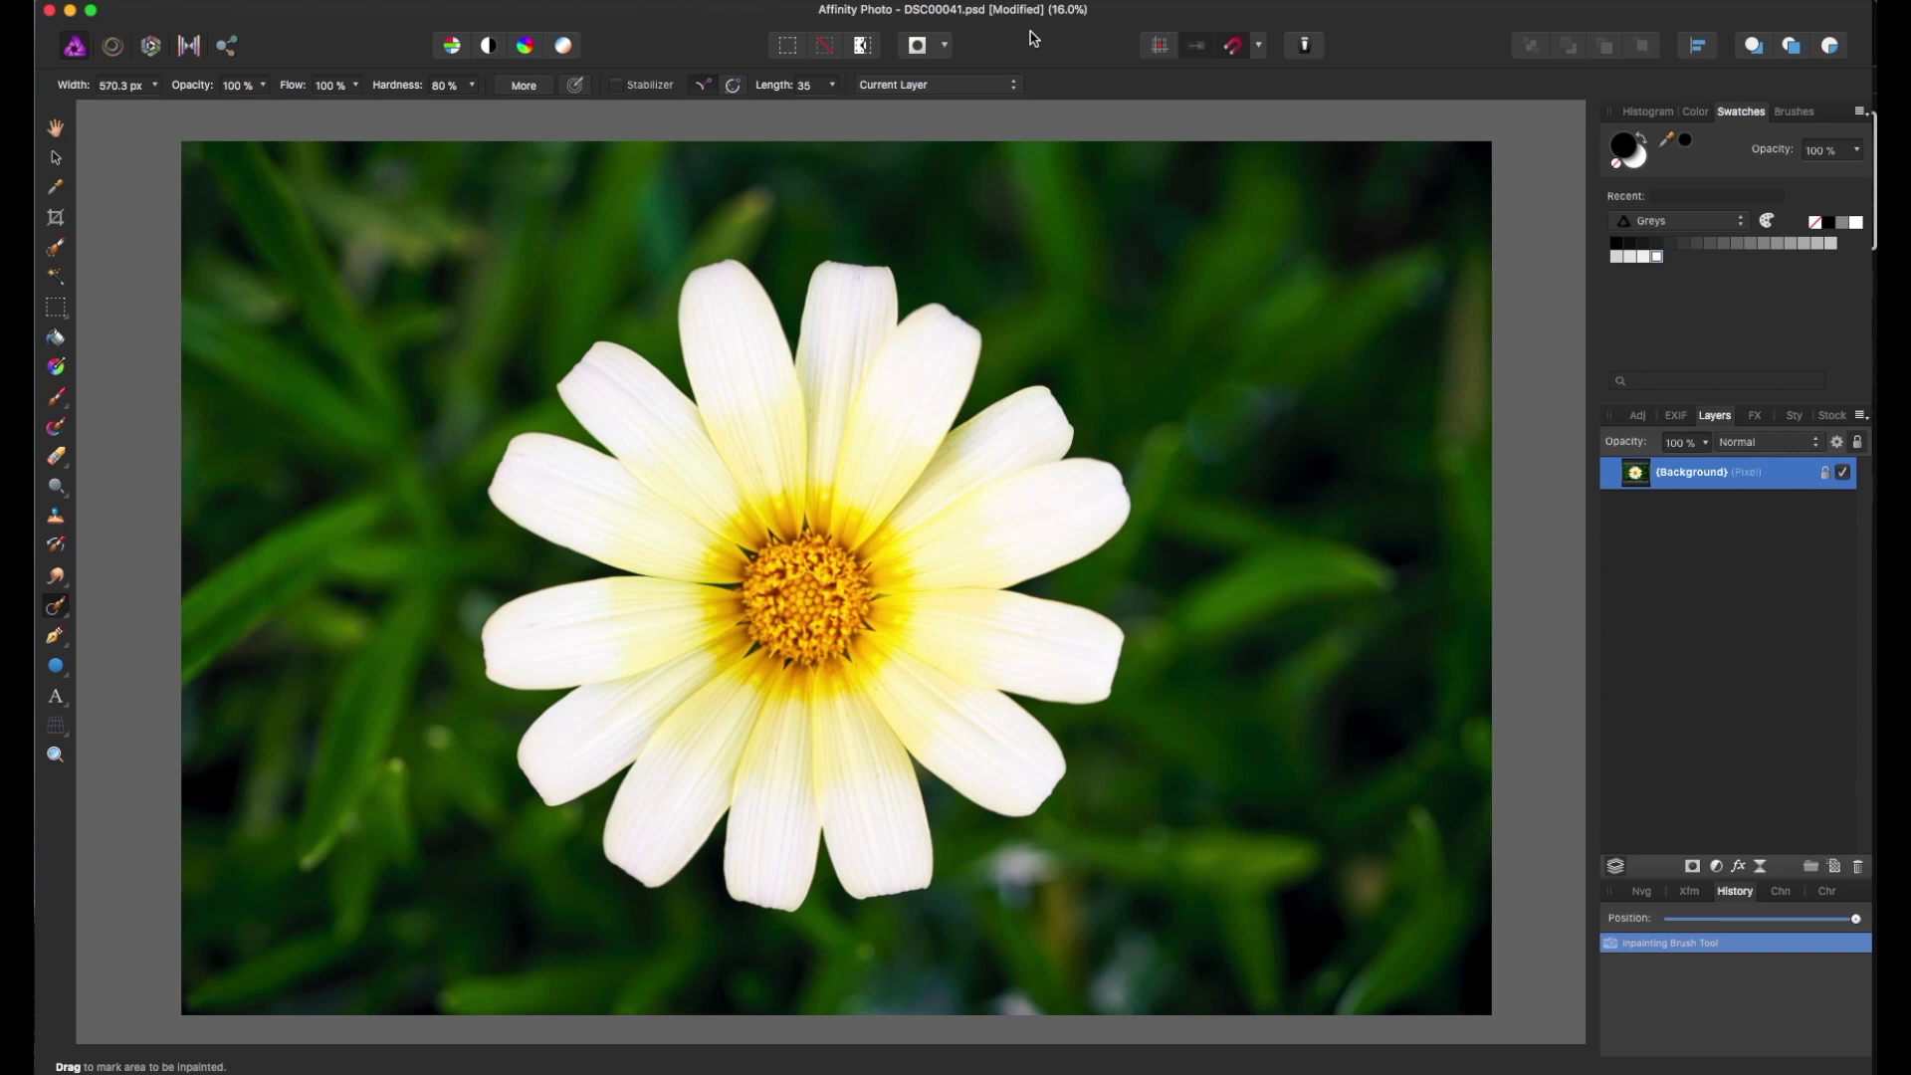
key("super+s")
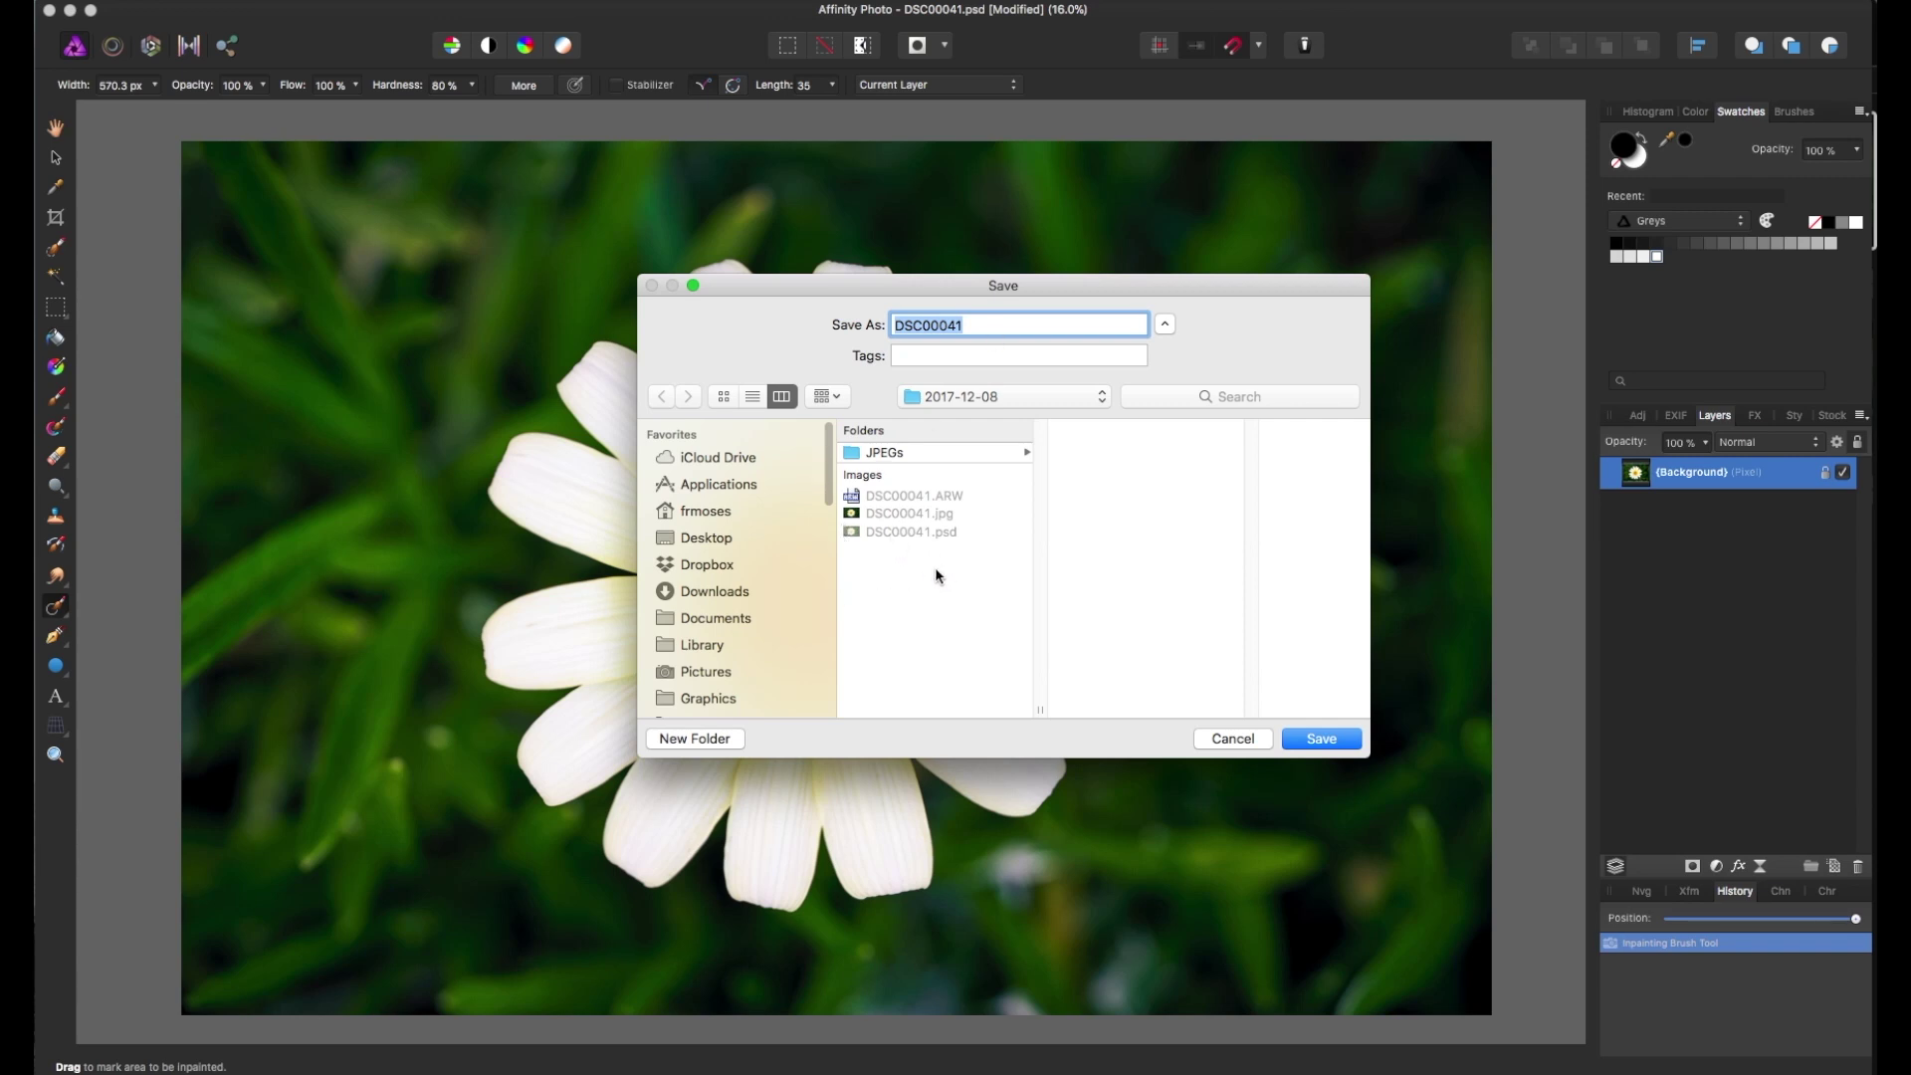
left_click(1225, 738)
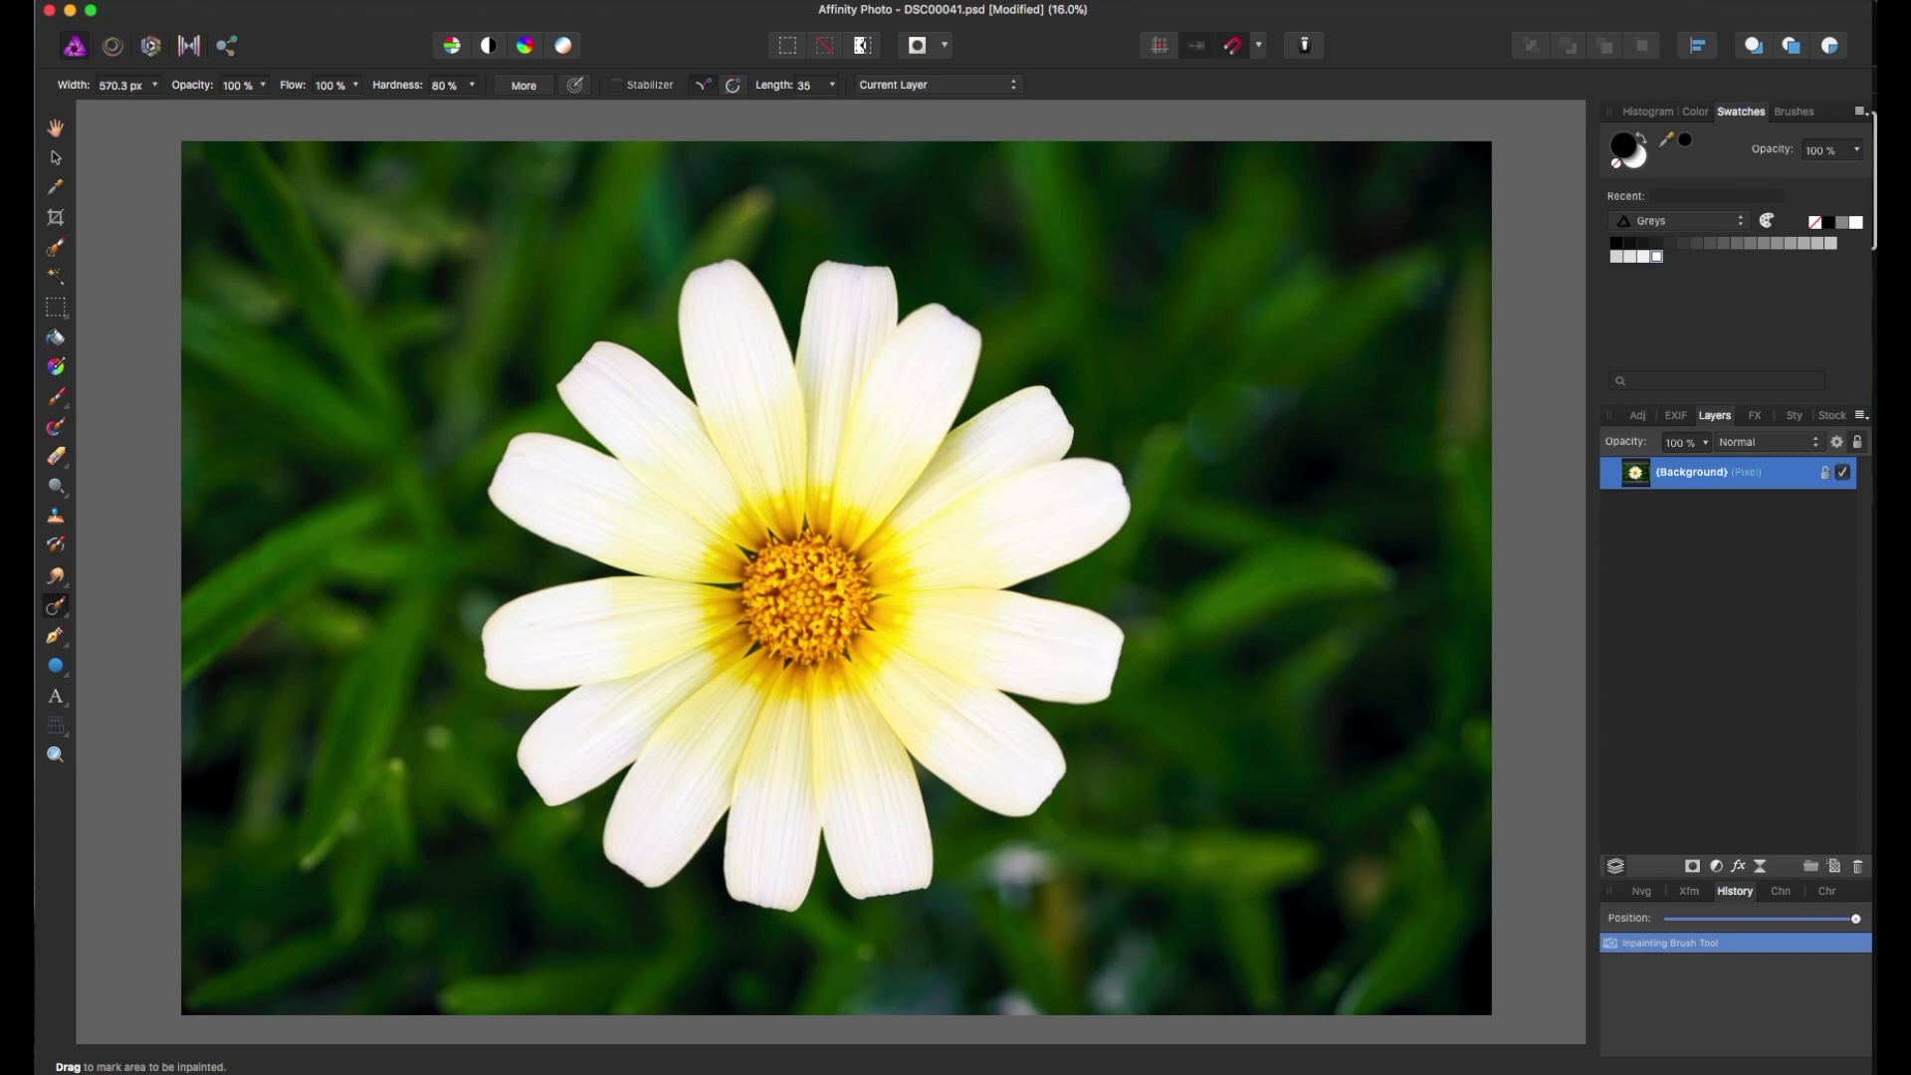
Enable "Save" over imported PSD files in the General preferences
key("super+comma")
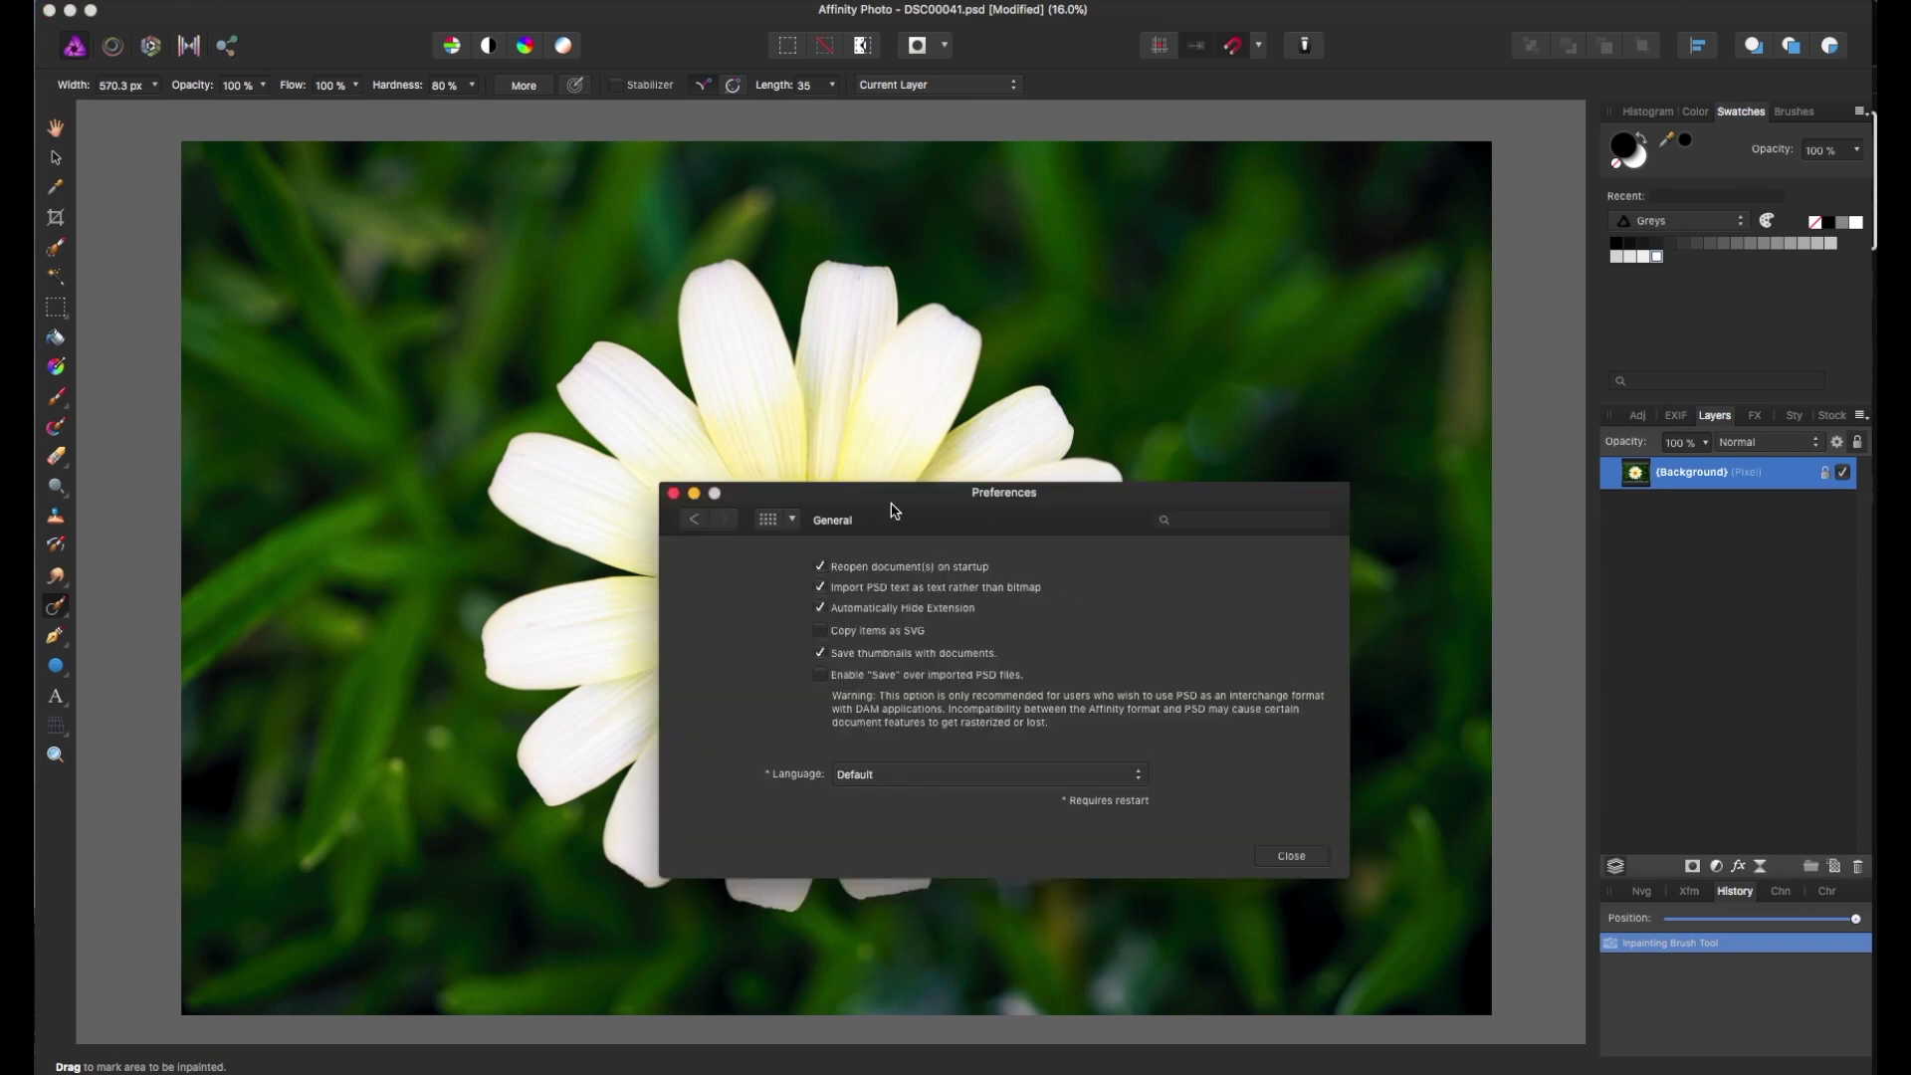
left_click(793, 520)
left_click(757, 551)
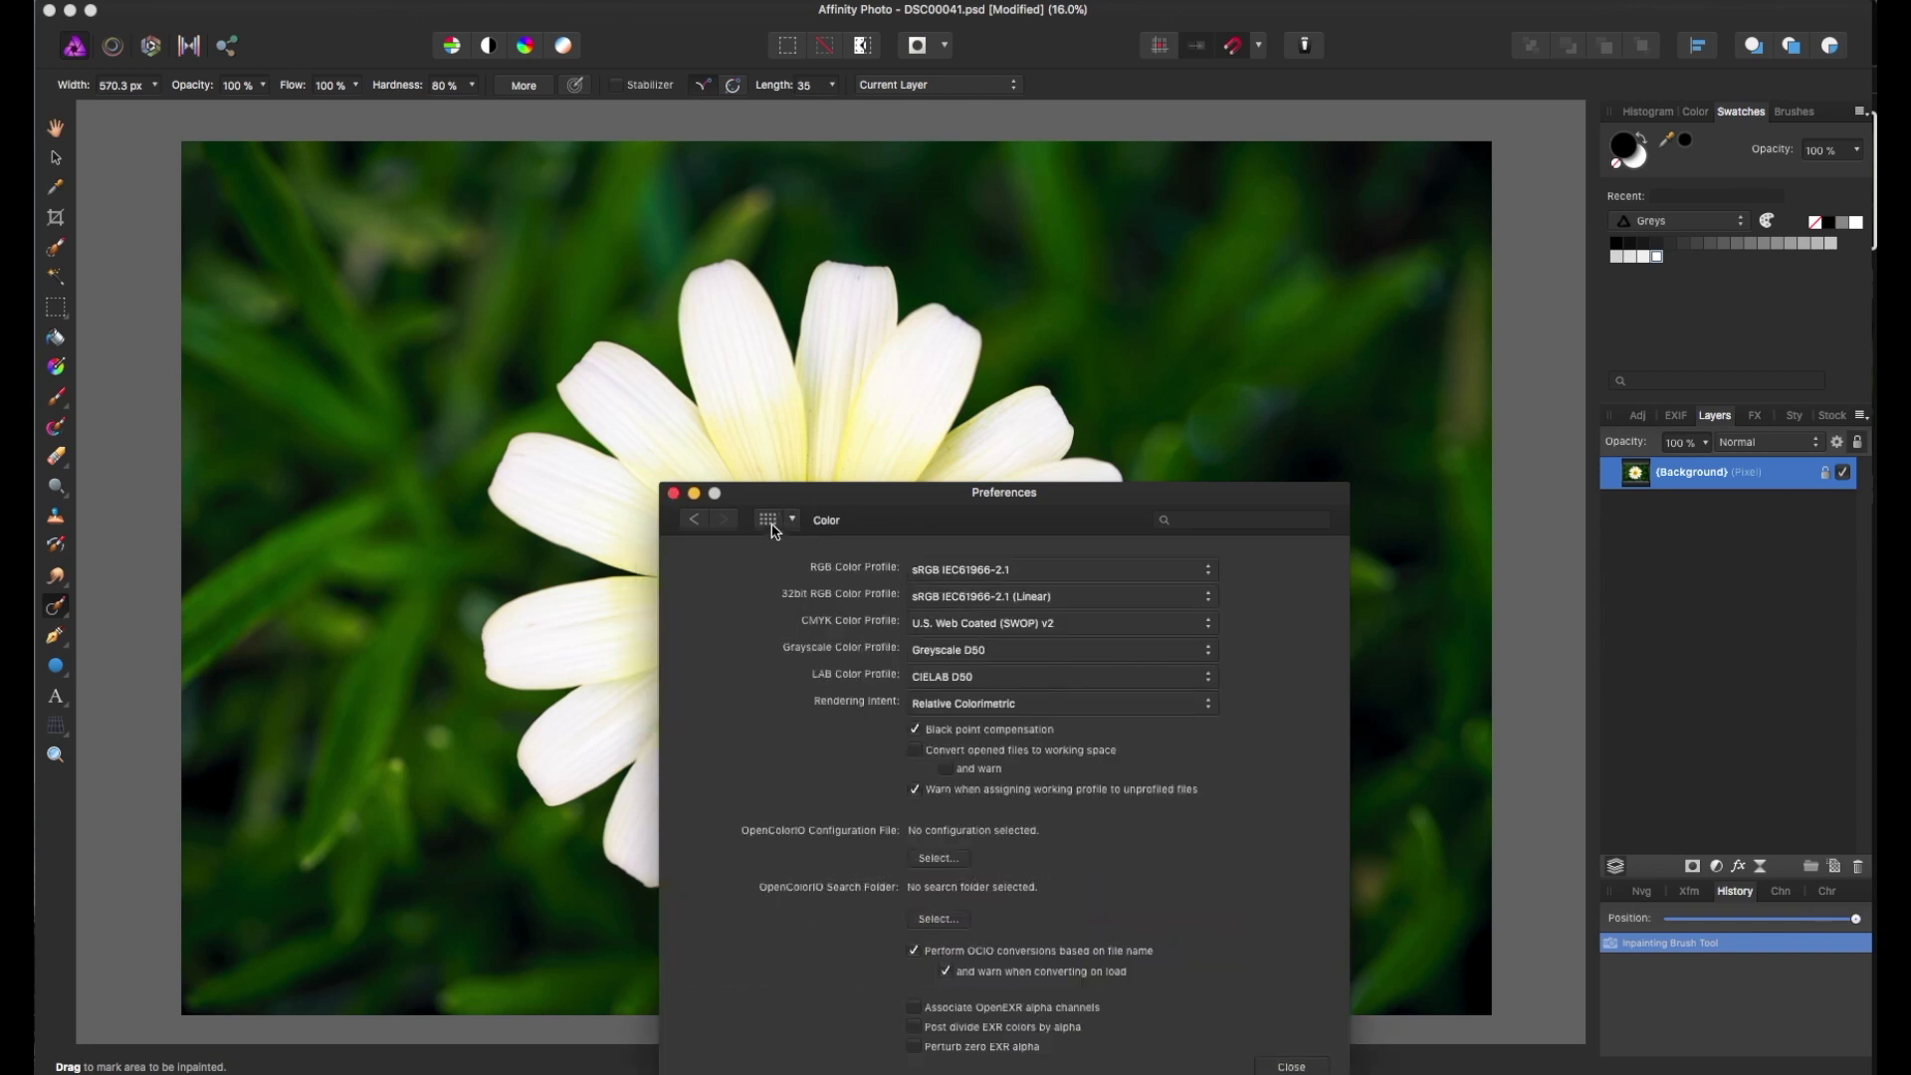
left_click(774, 528)
left_click_drag(820, 495, 736, 276)
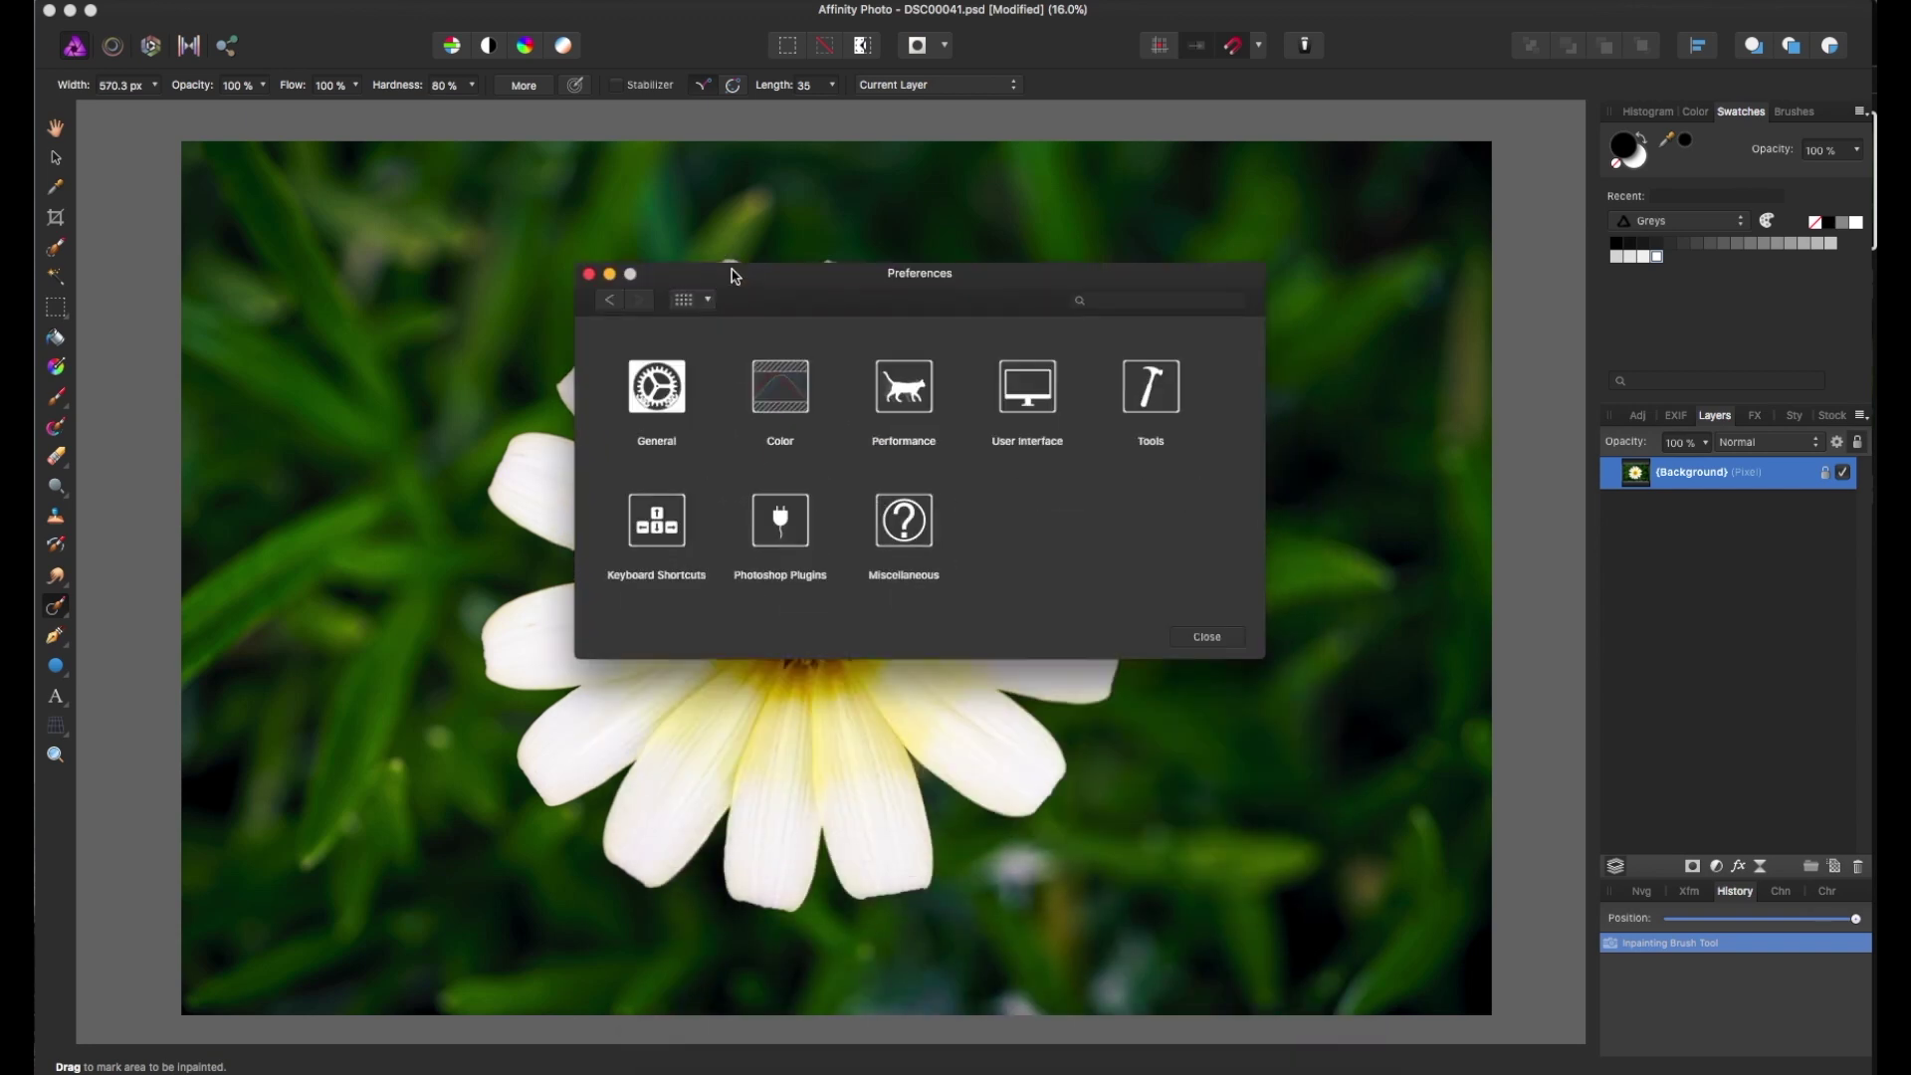
left_click(667, 376)
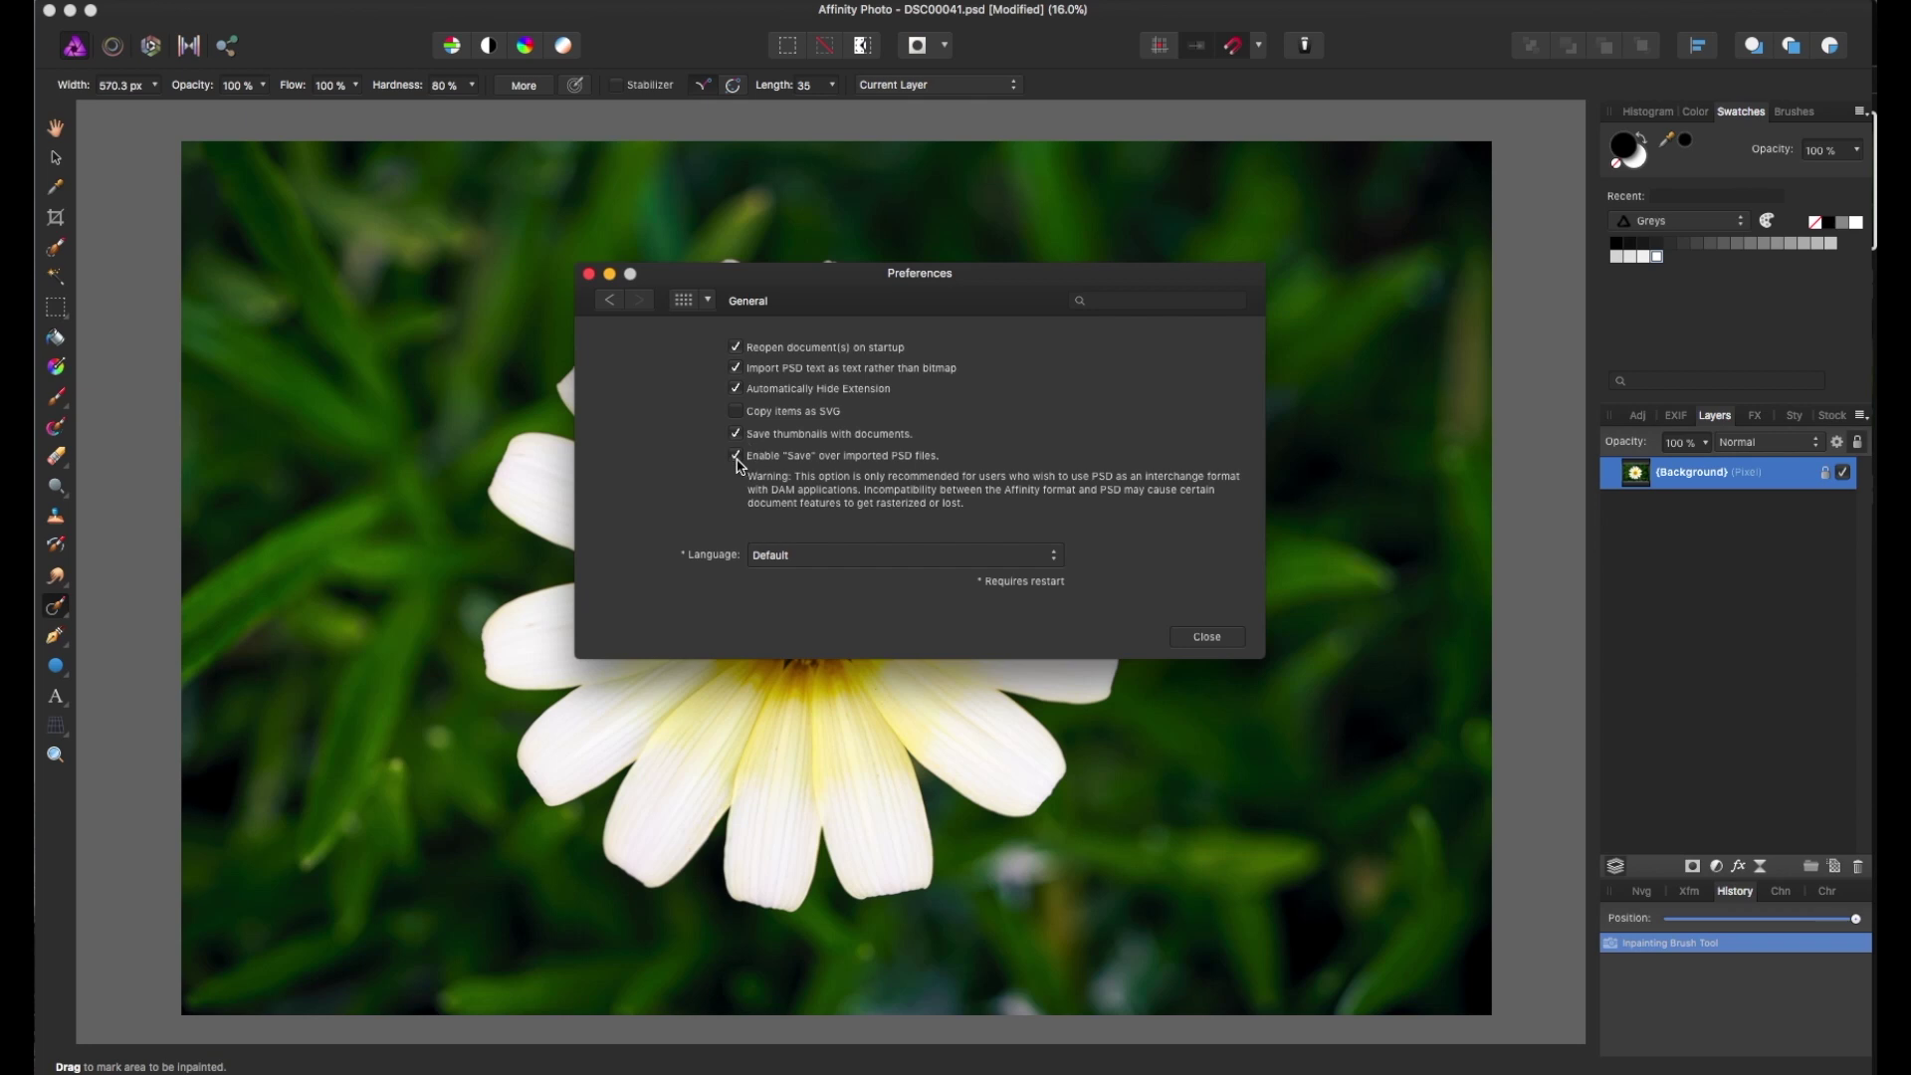
left_click(1208, 640)
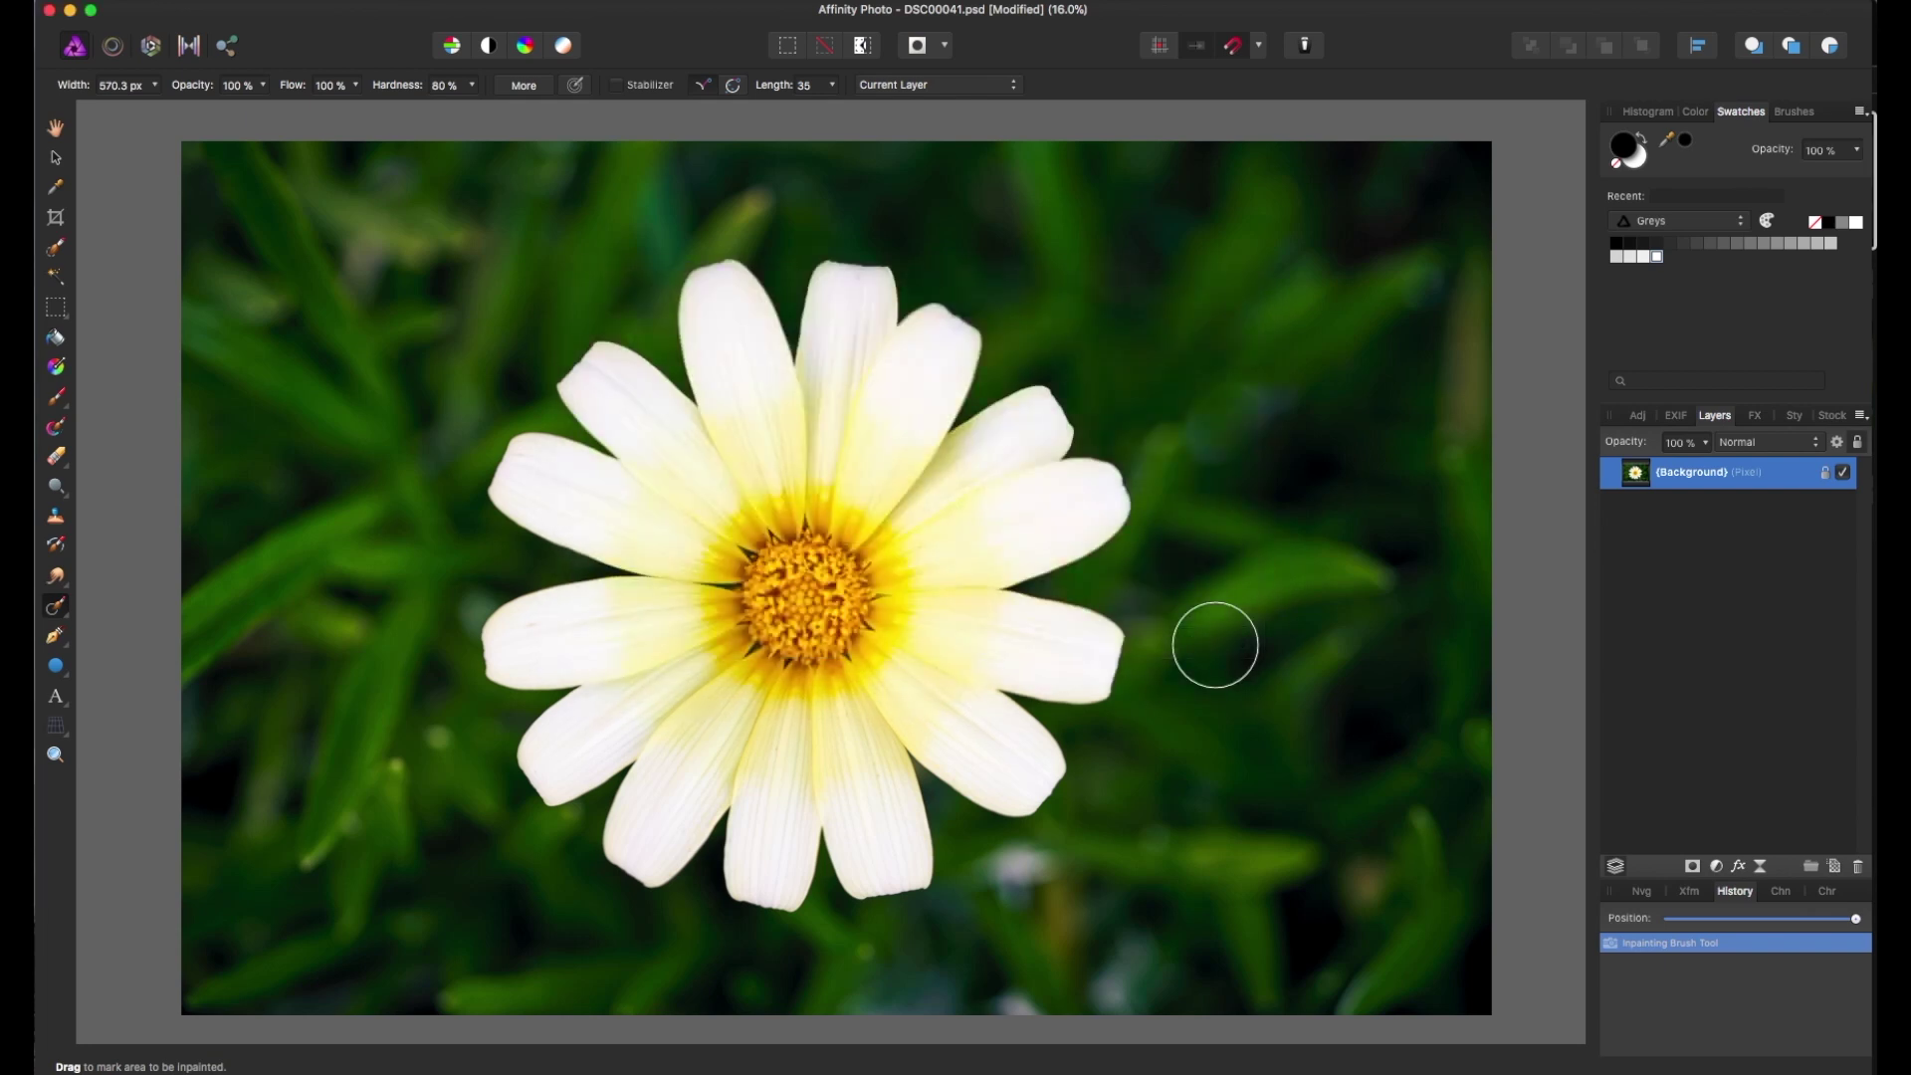
Close DSC00041.psd without saving and reopen it in Affinity Photo from the Capture One catalog
key("super+w")
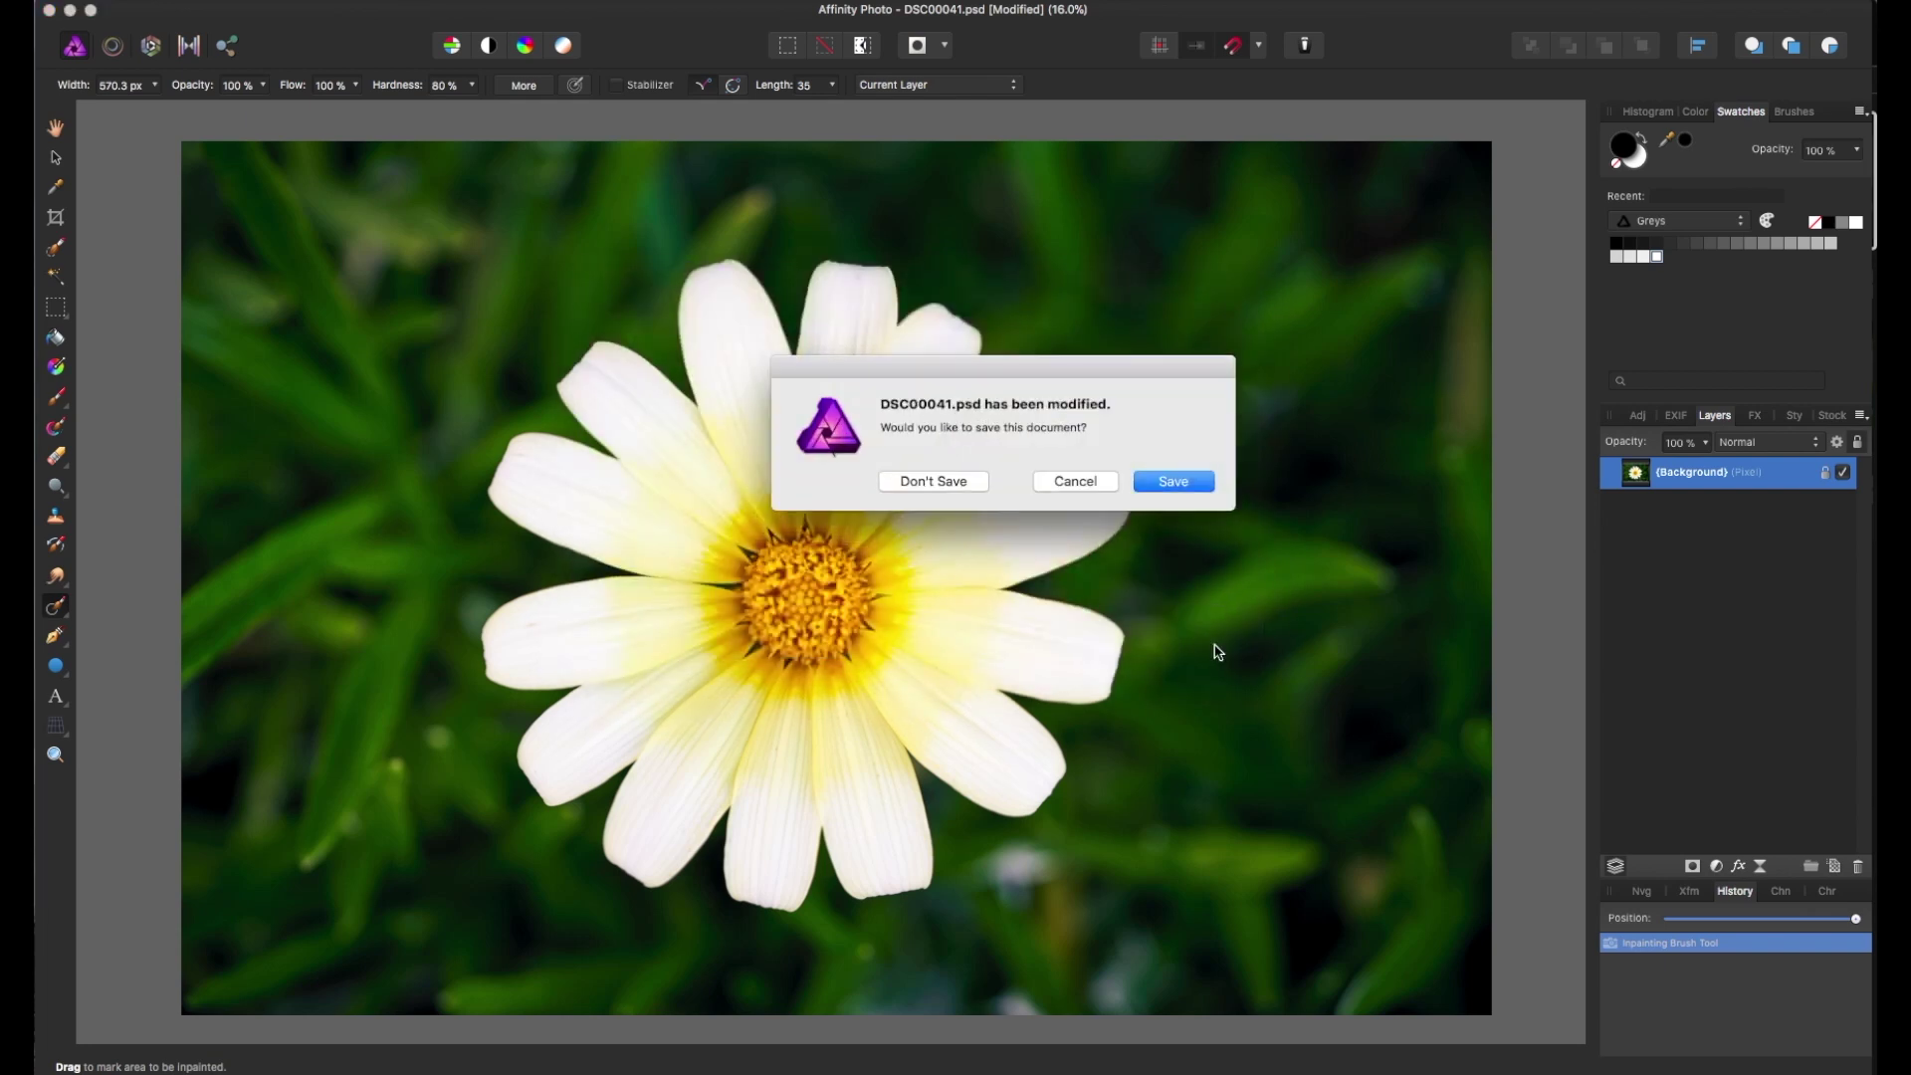
left_click(925, 482)
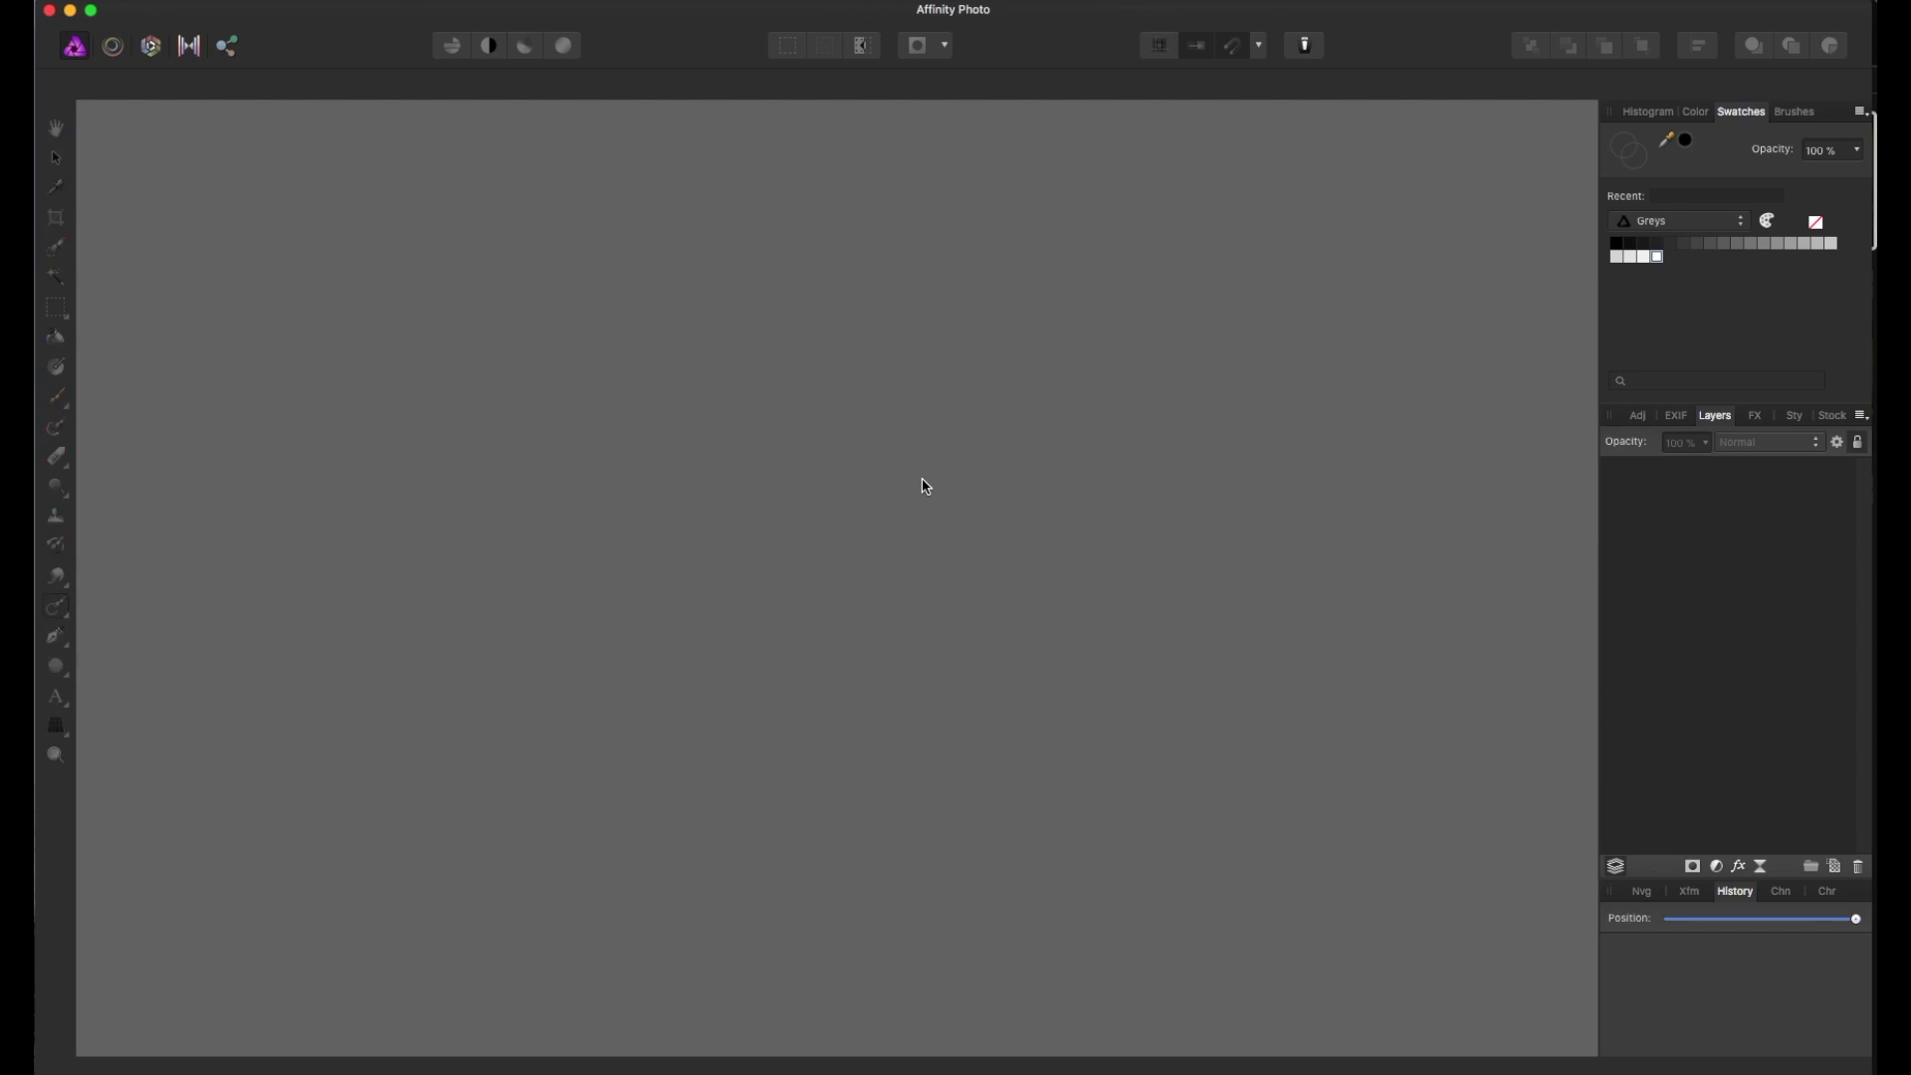
key("super+Tab")
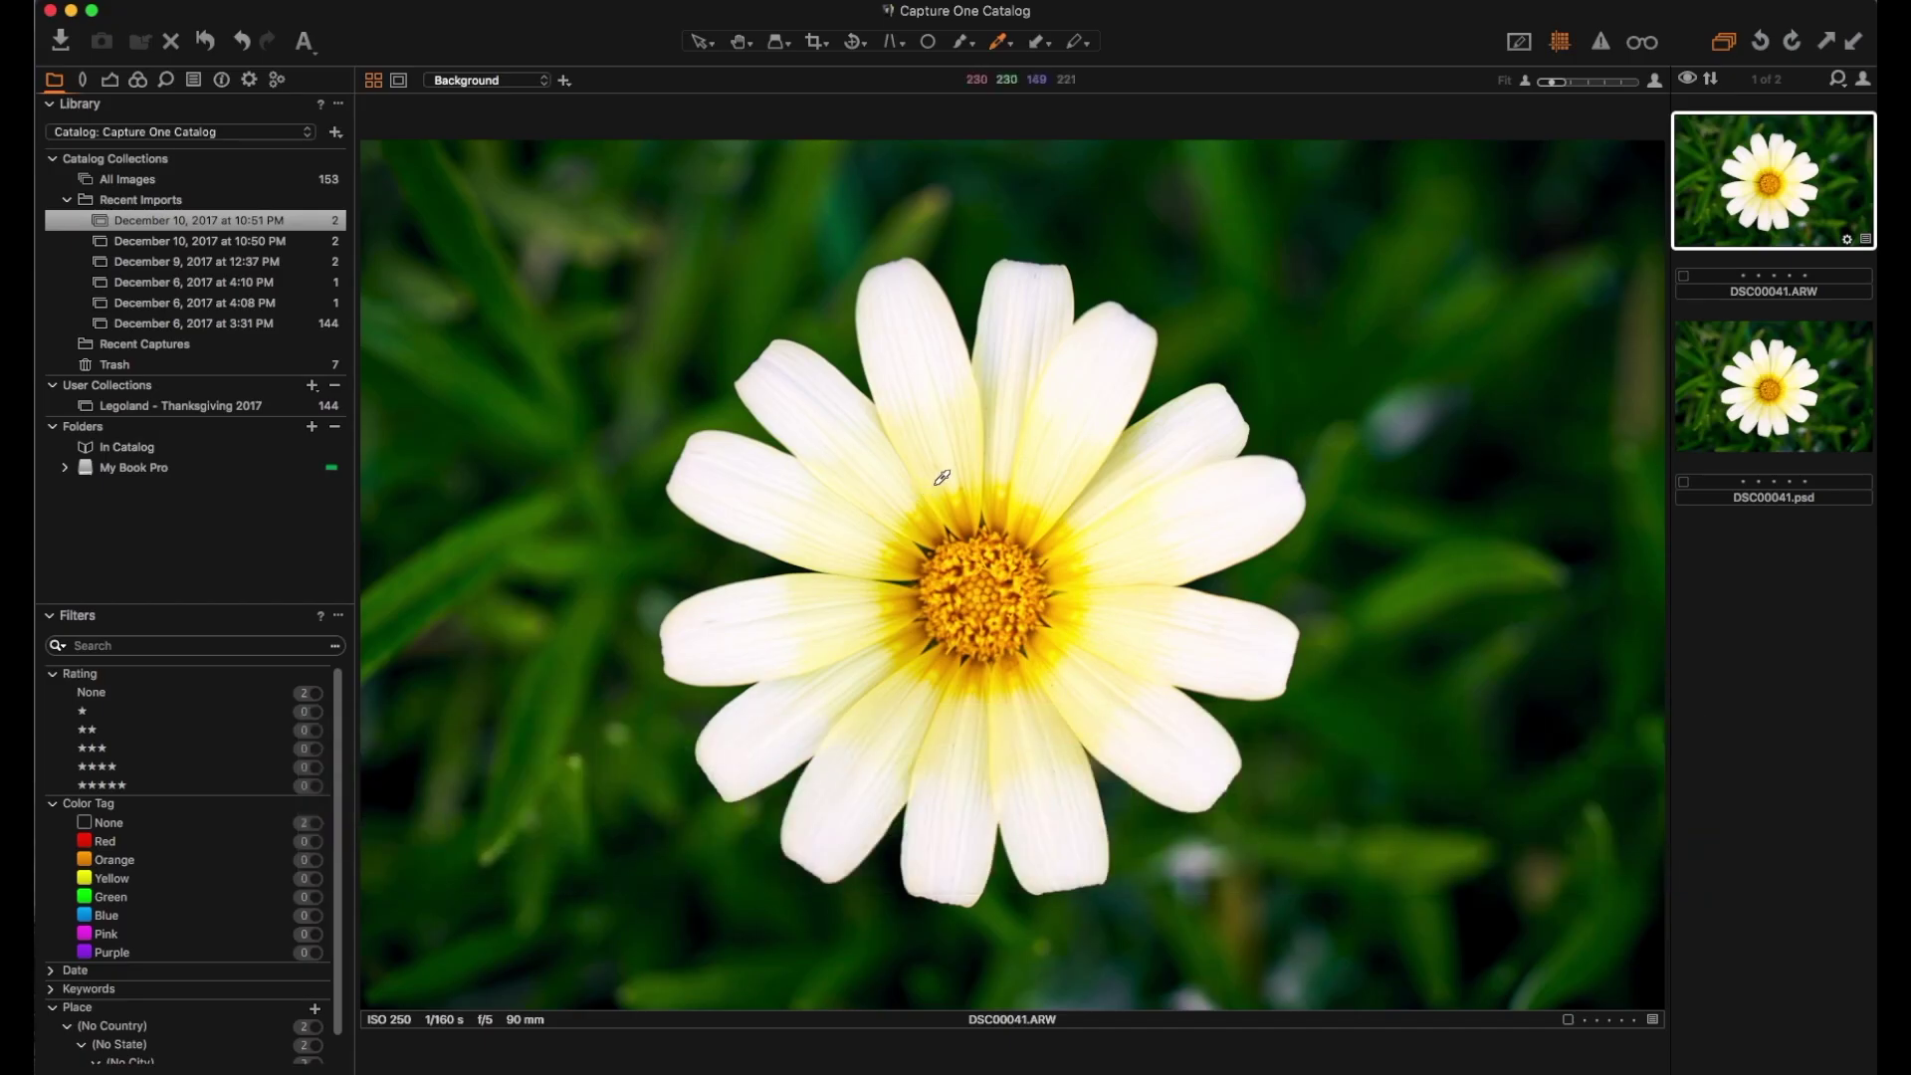
left_click(1734, 378)
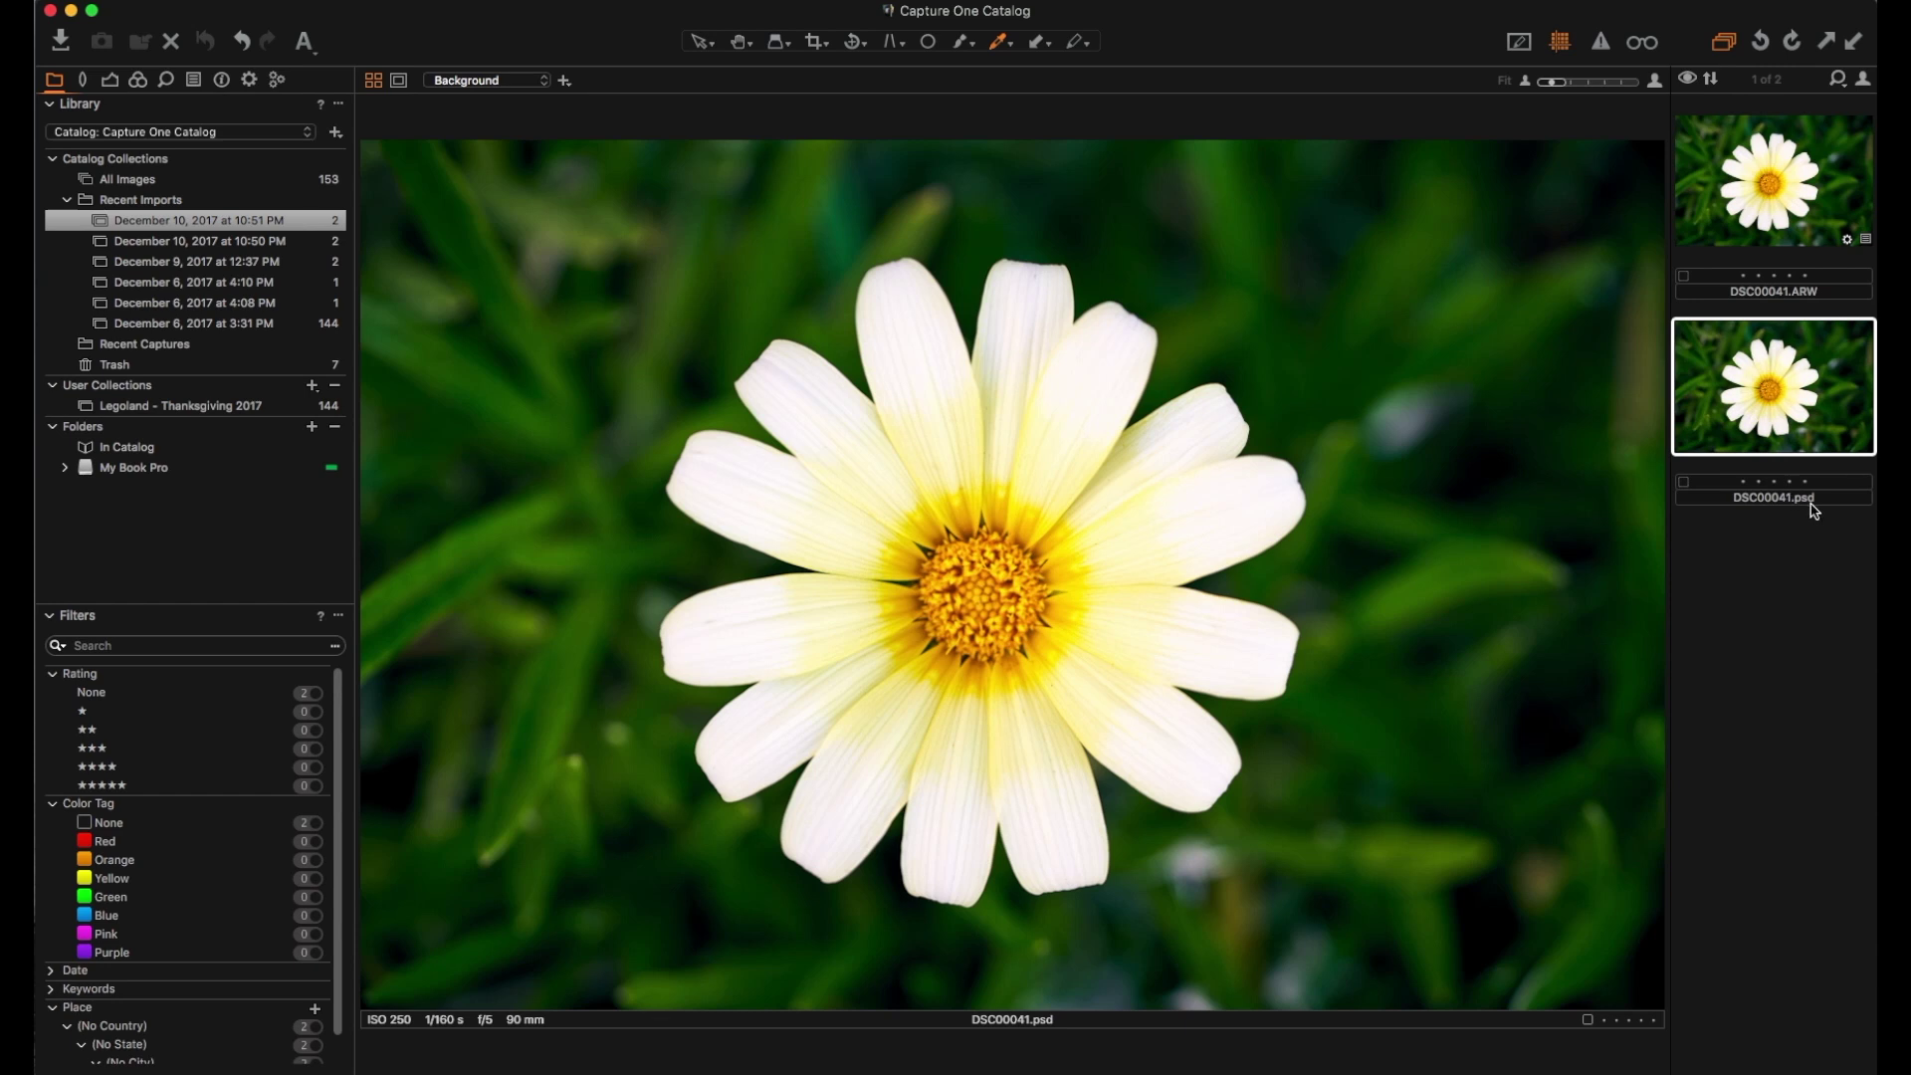
right_click(1738, 386)
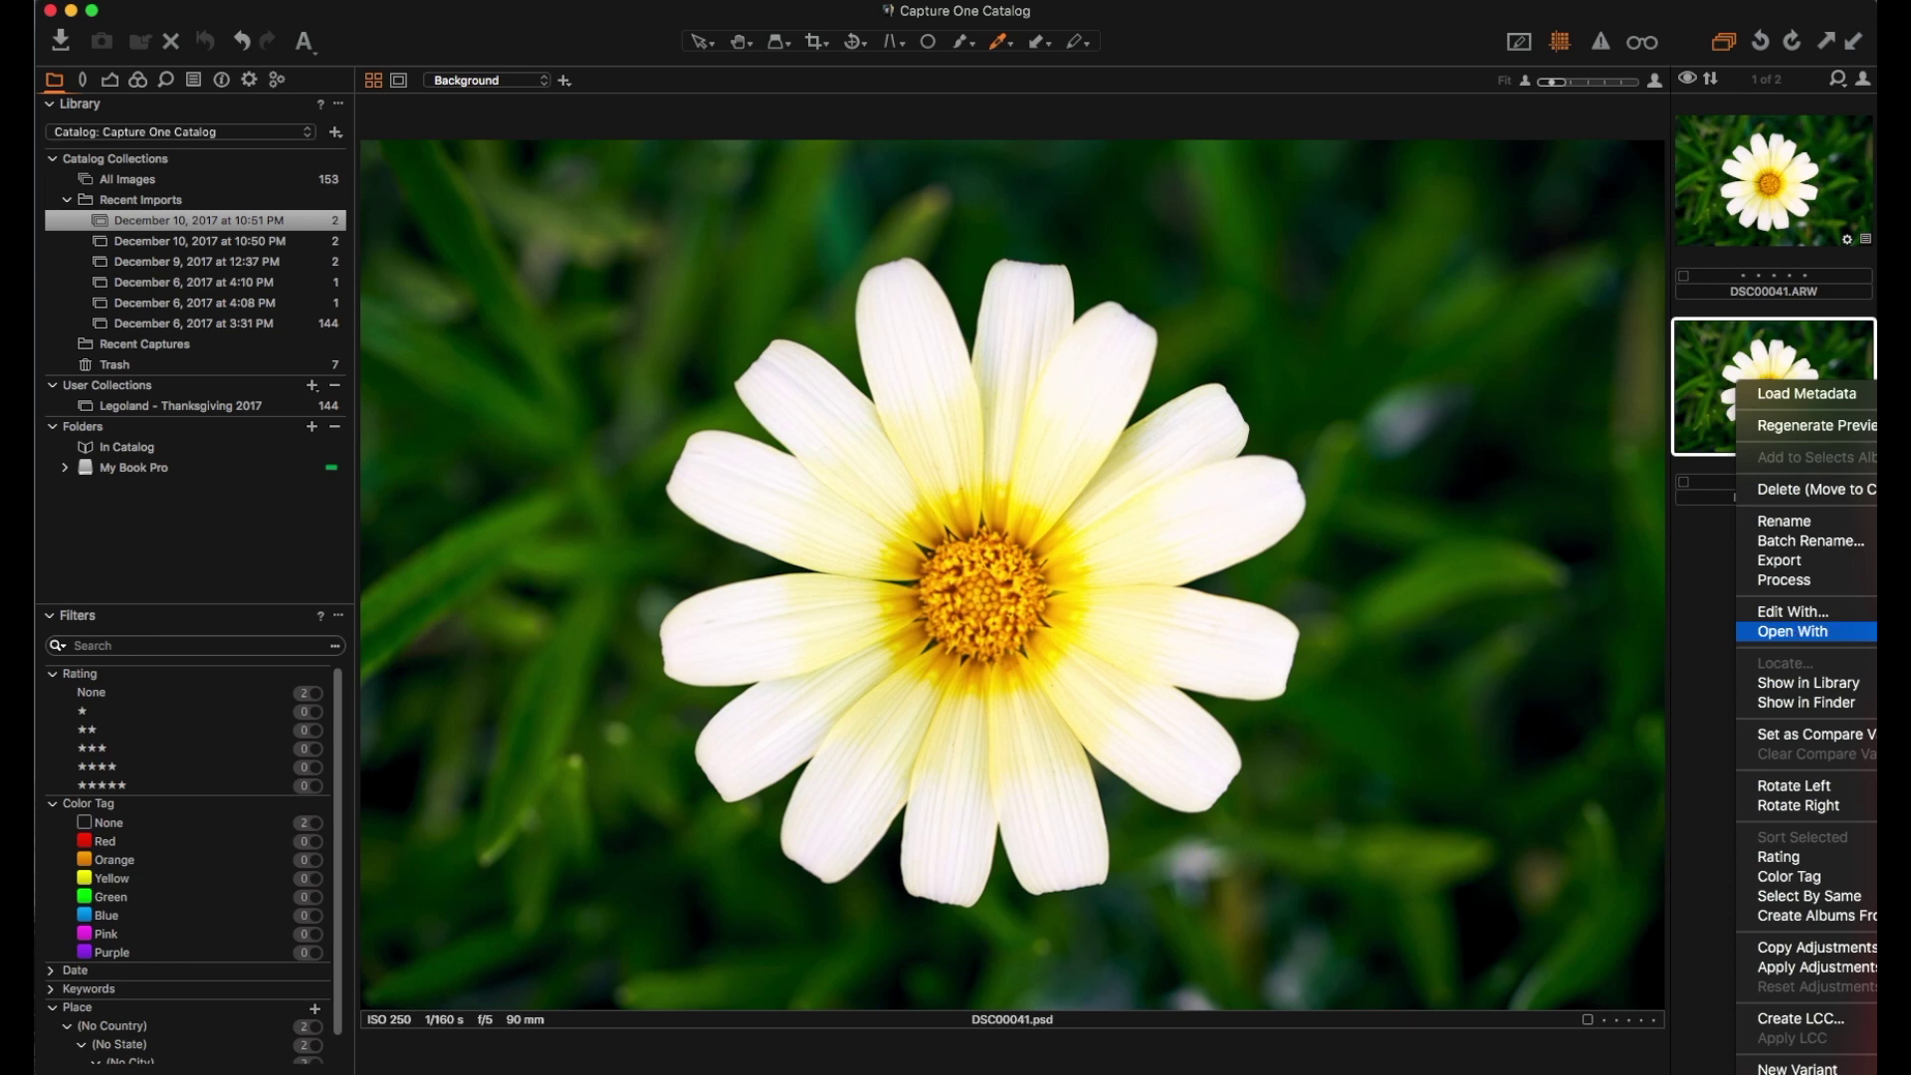
left_click(1748, 619)
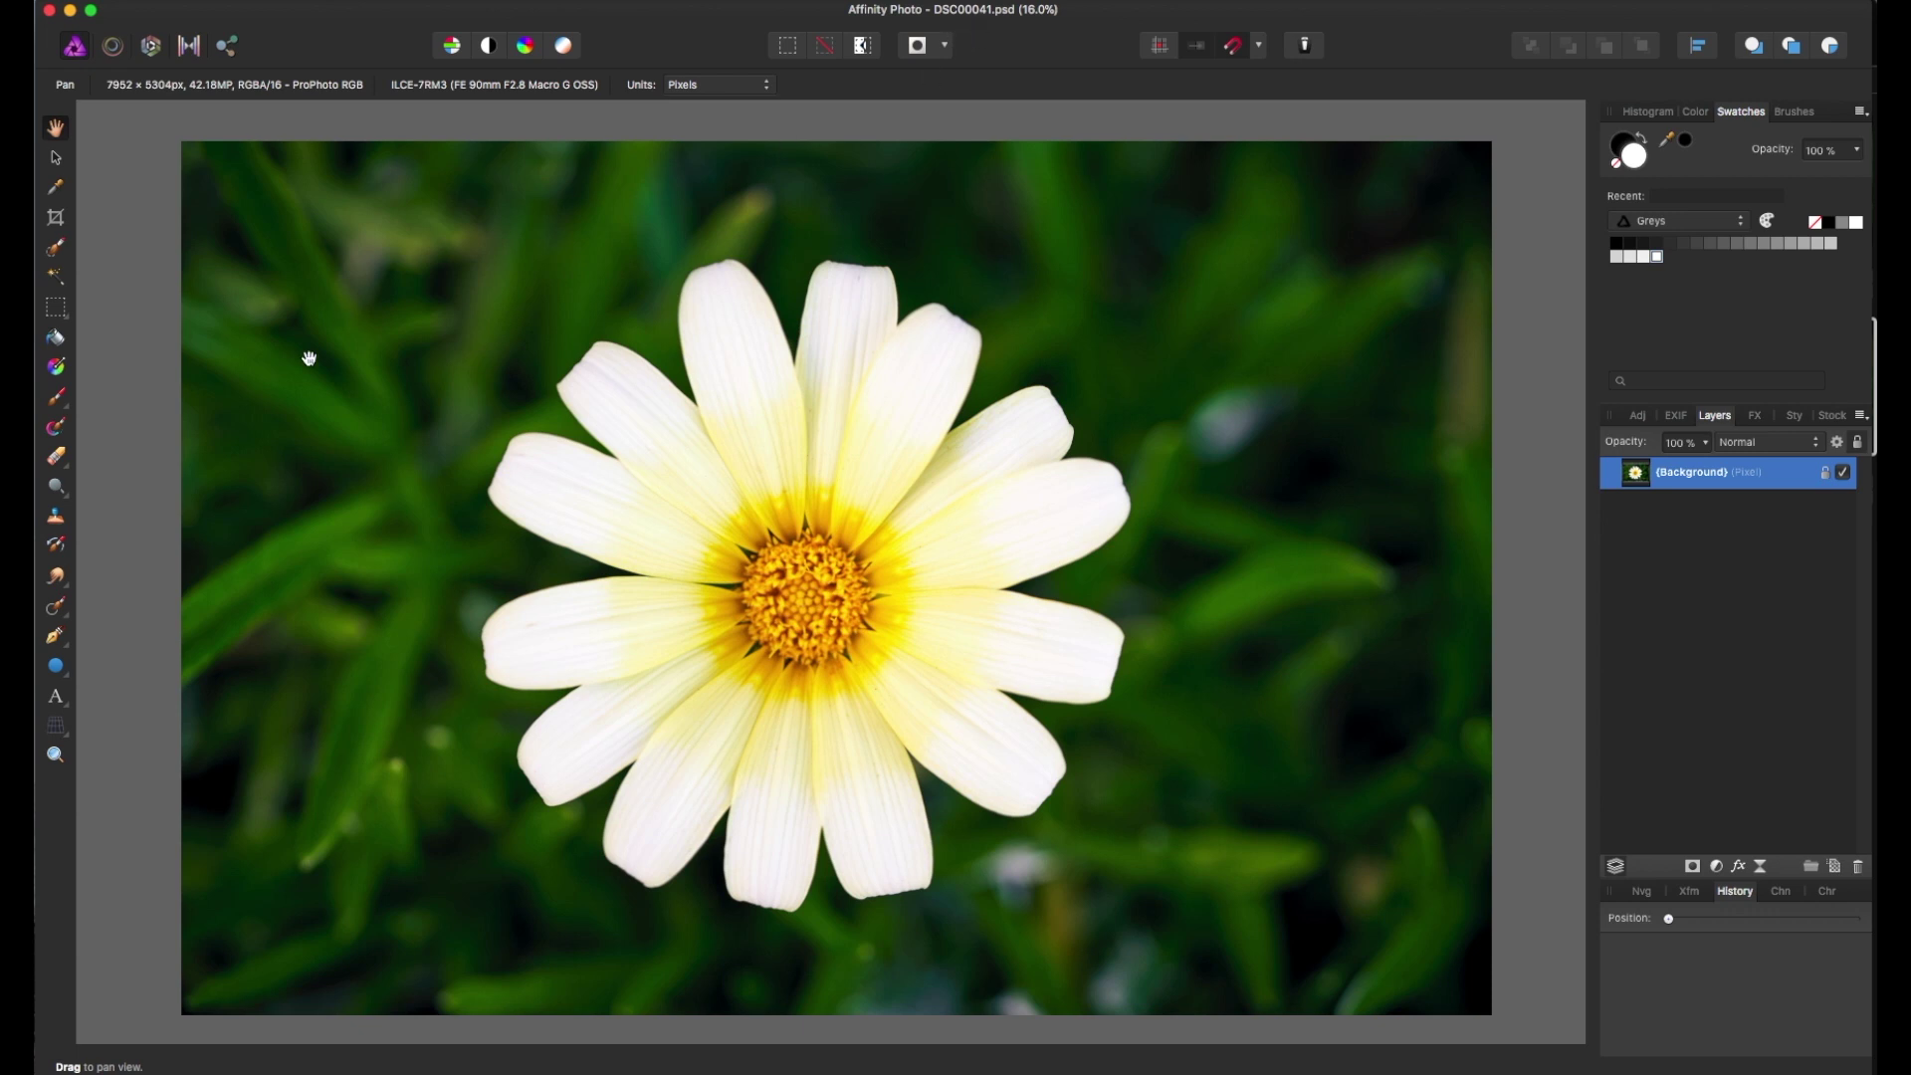
Remove the pale blurred spot to the upper right of the flower with the Inpainting Brush and save DSC00041.psd
left_click(57, 607)
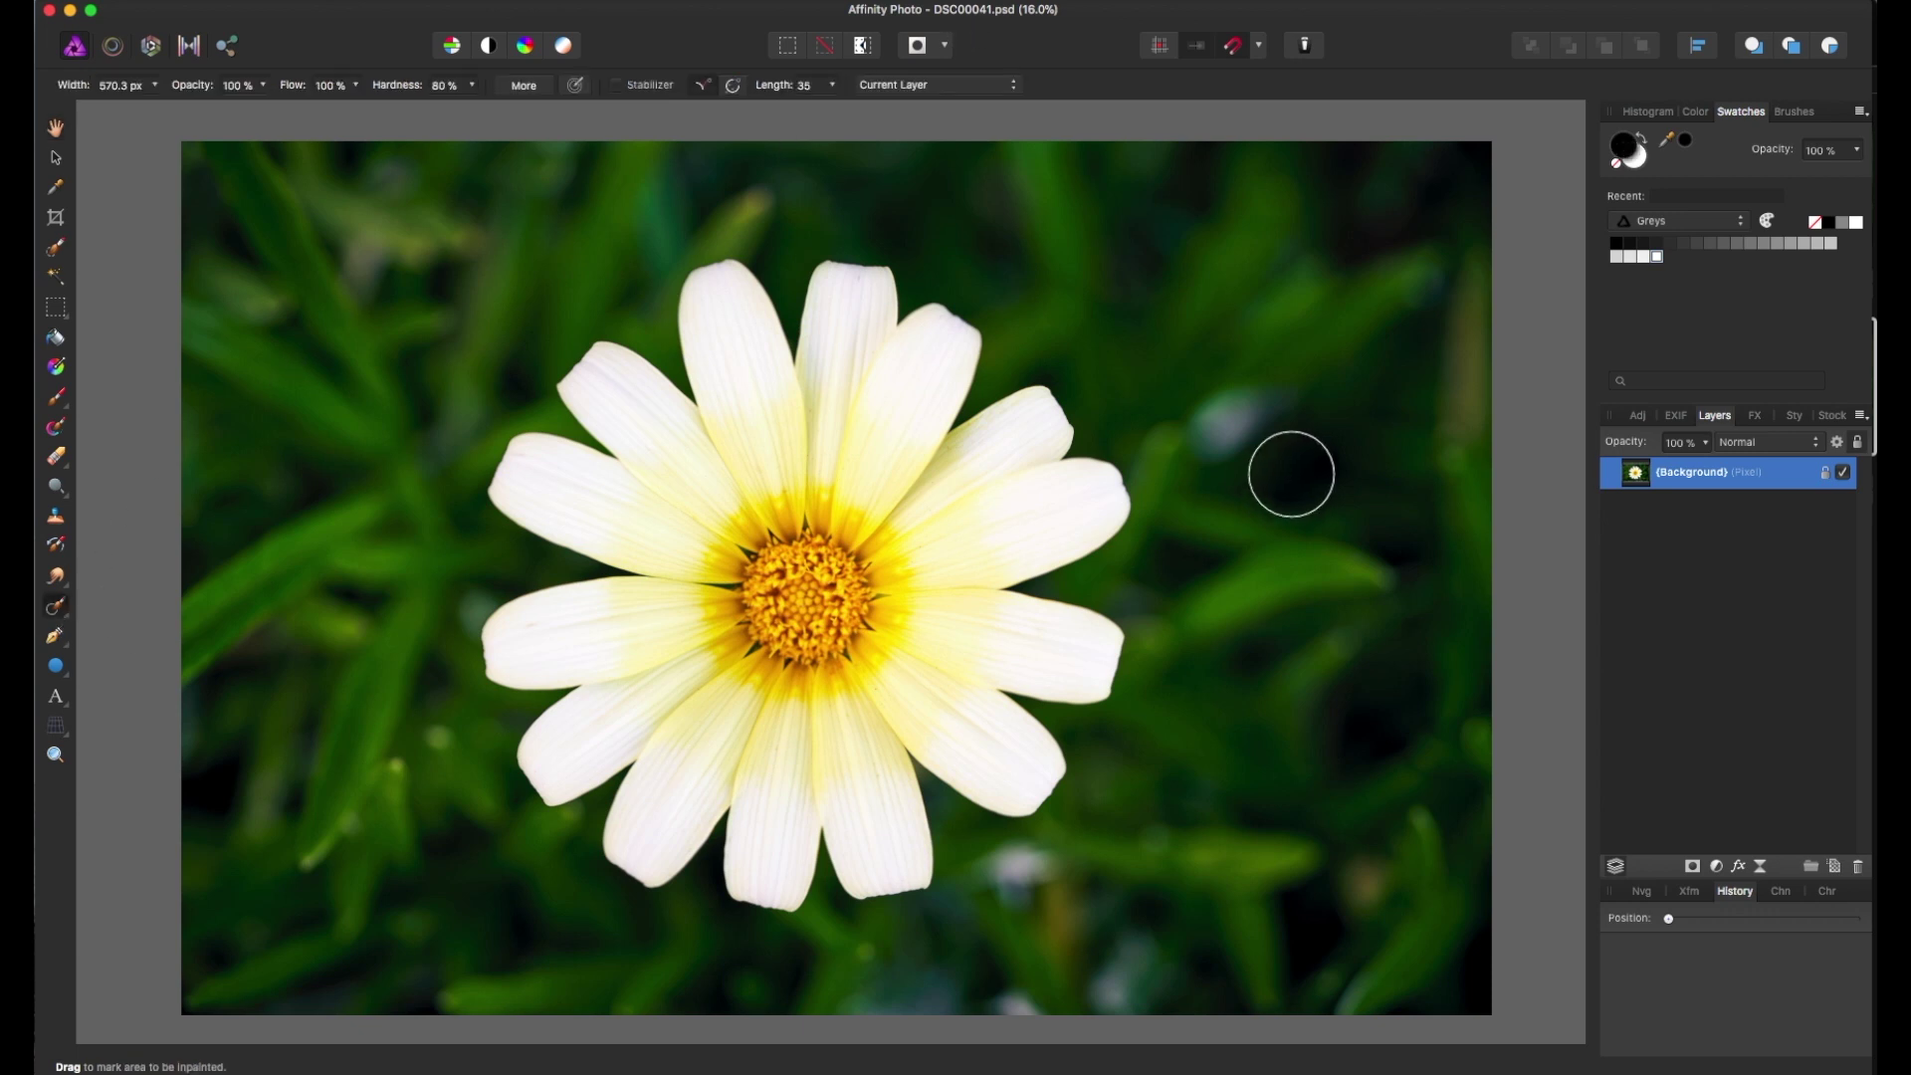
left_click_drag(1291, 473, 1228, 422)
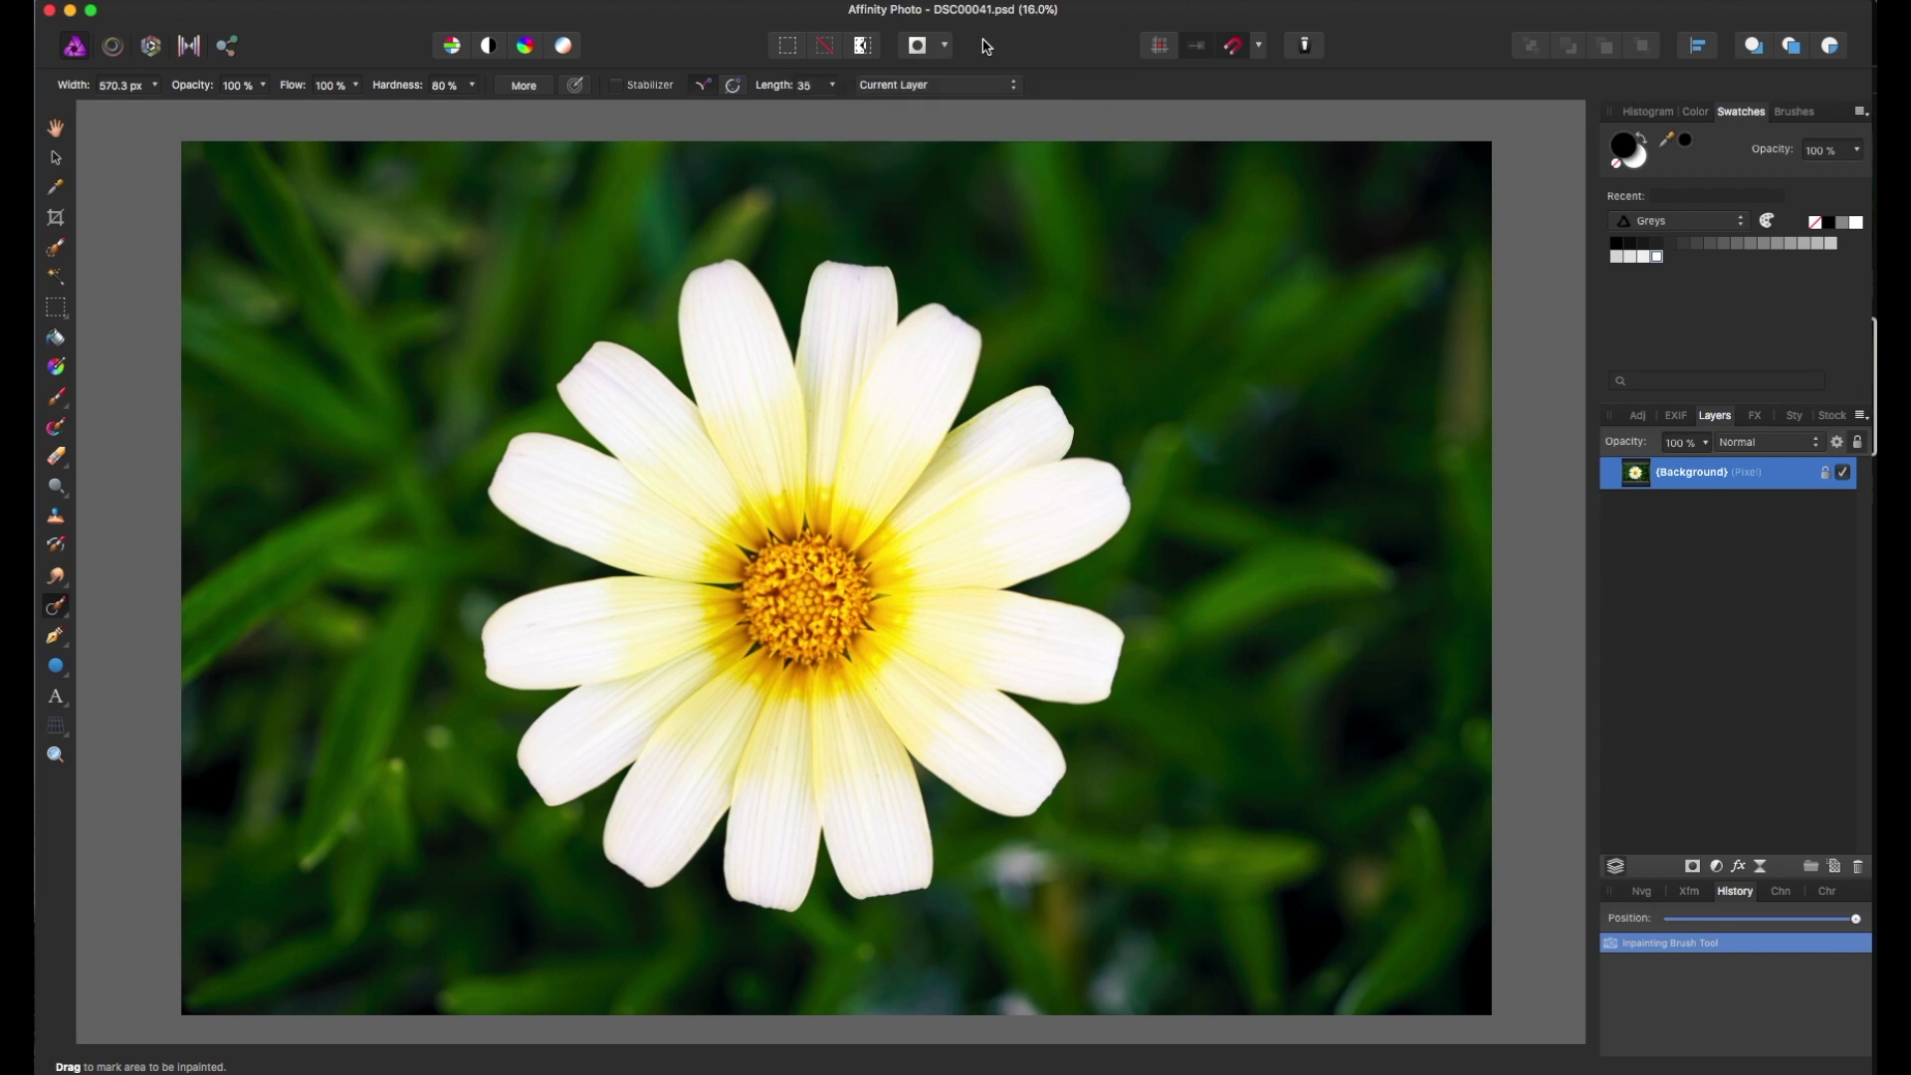
Compare DSC00041.ARW with the retouched DSC00041.psd in Capture One, and return to Affinity Photo
key("super+Tab")
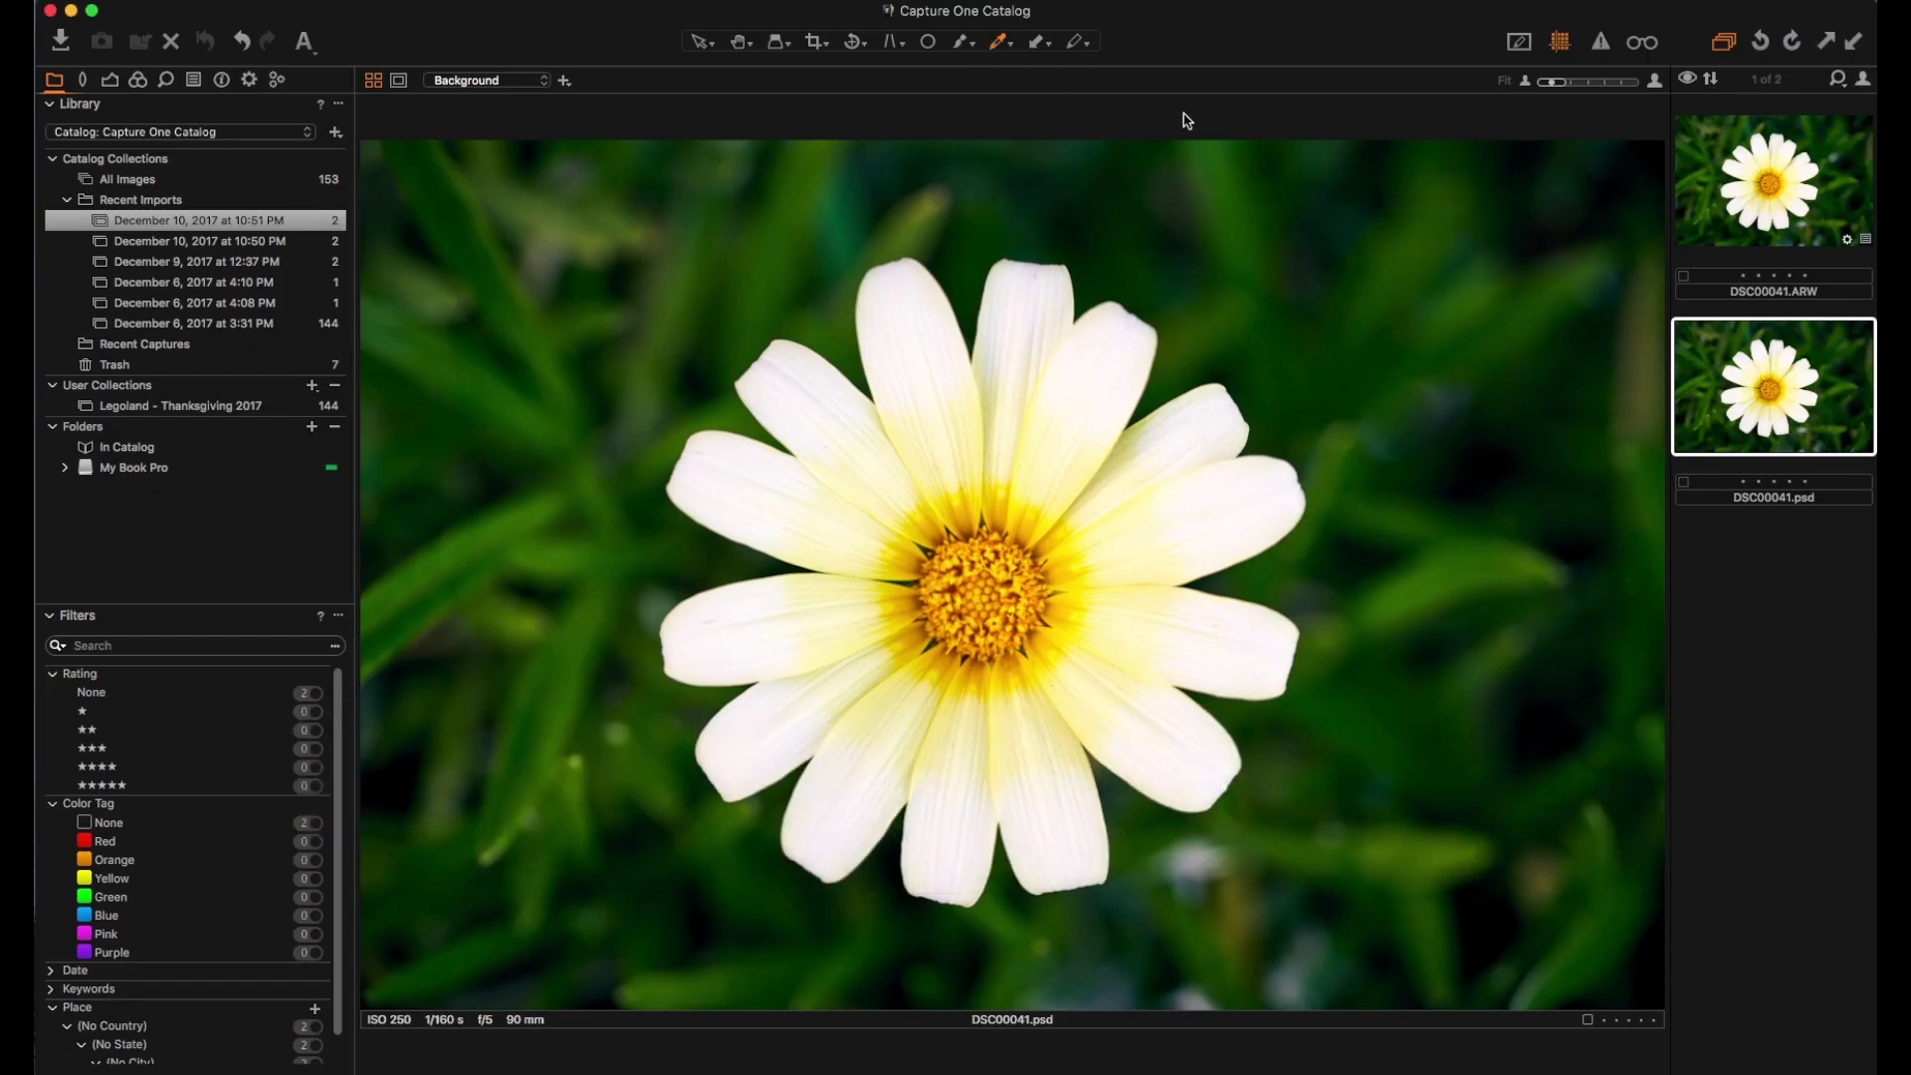
left_click(1732, 206)
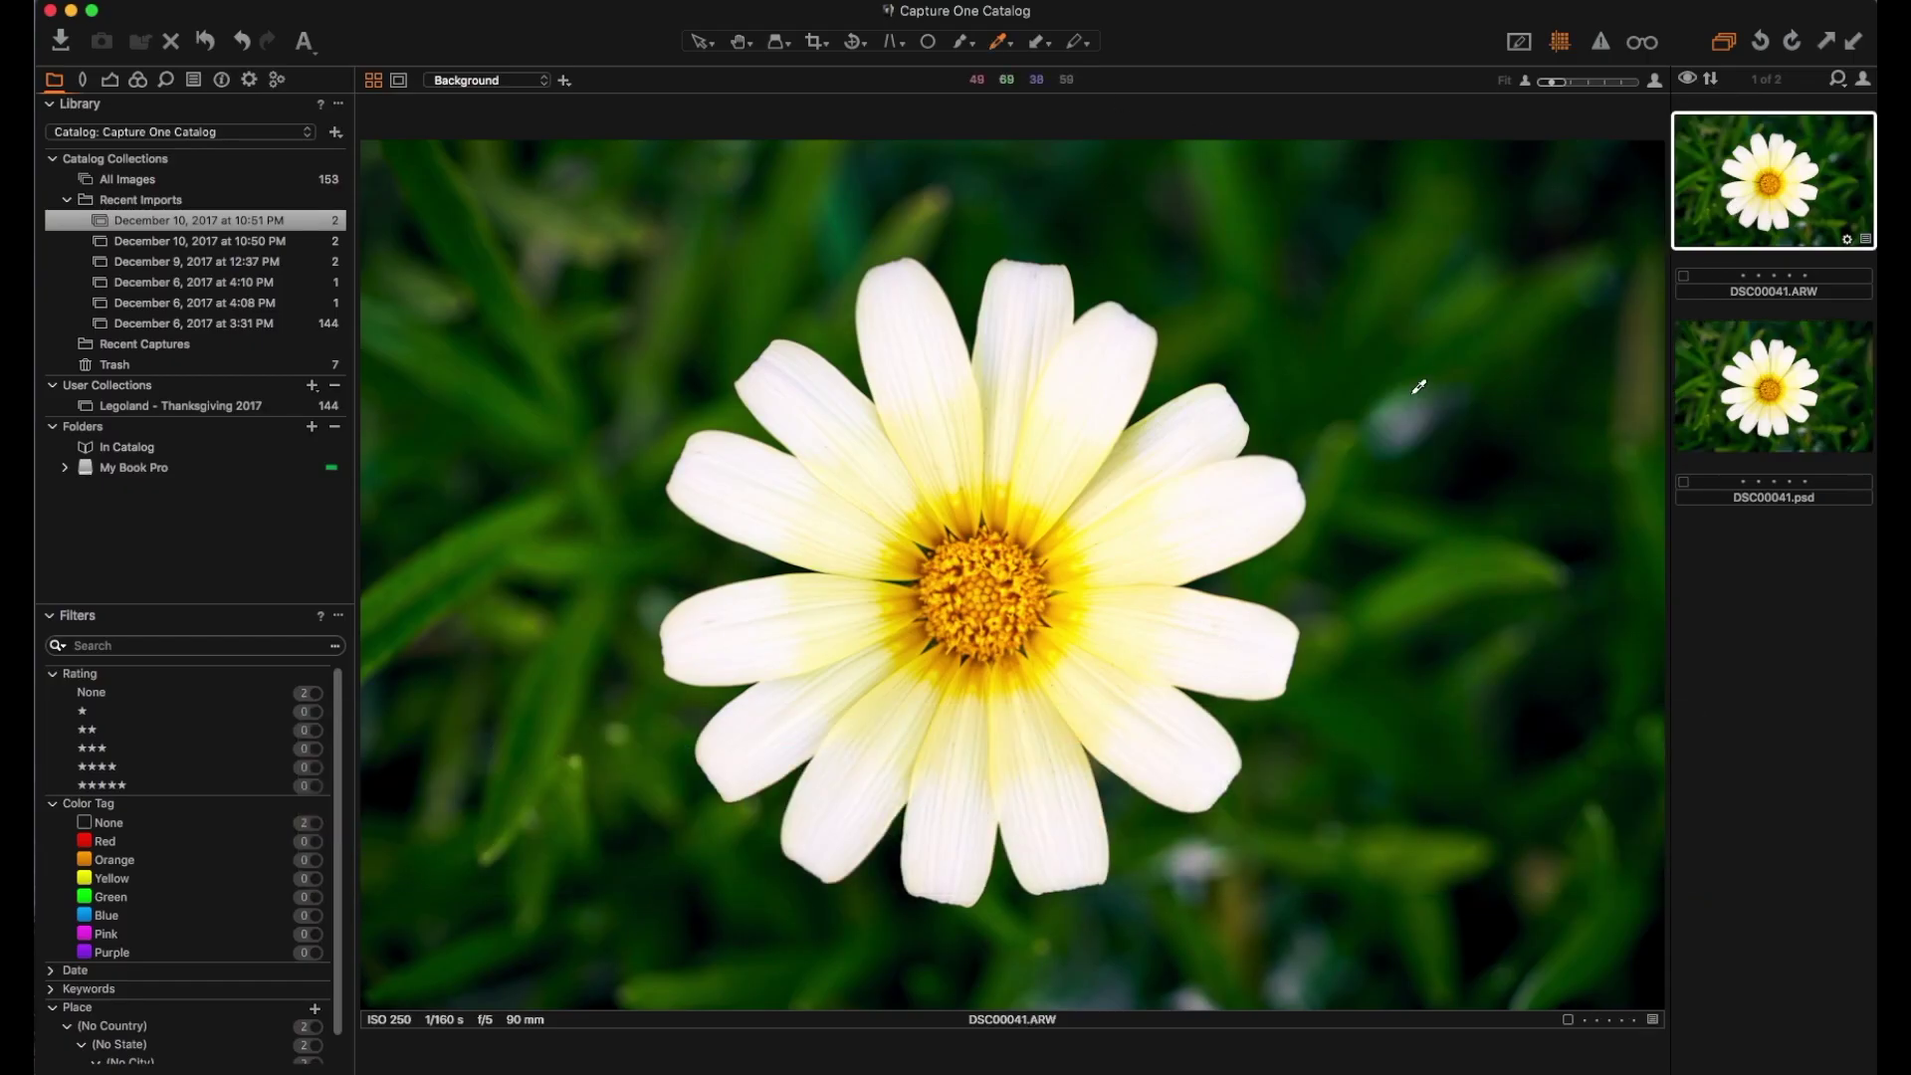
left_click(1760, 385)
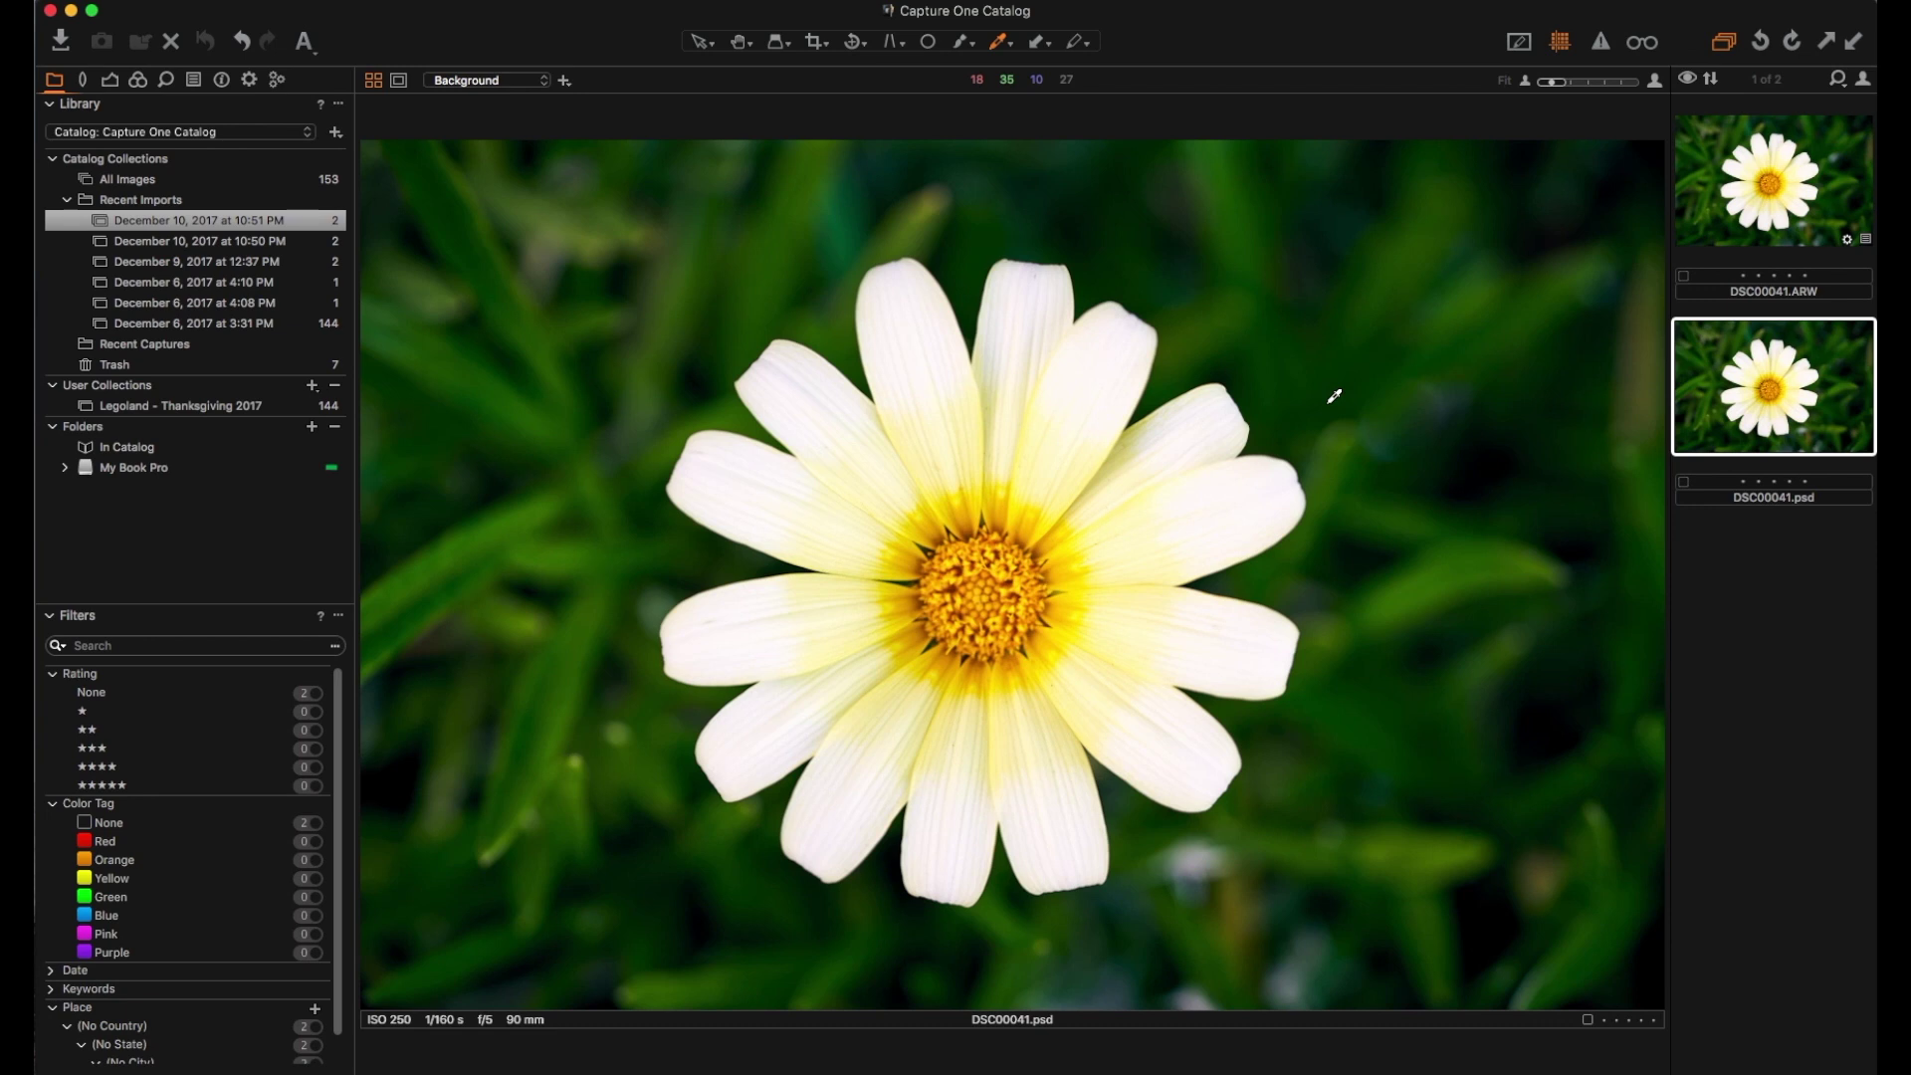
key("super+Tab")
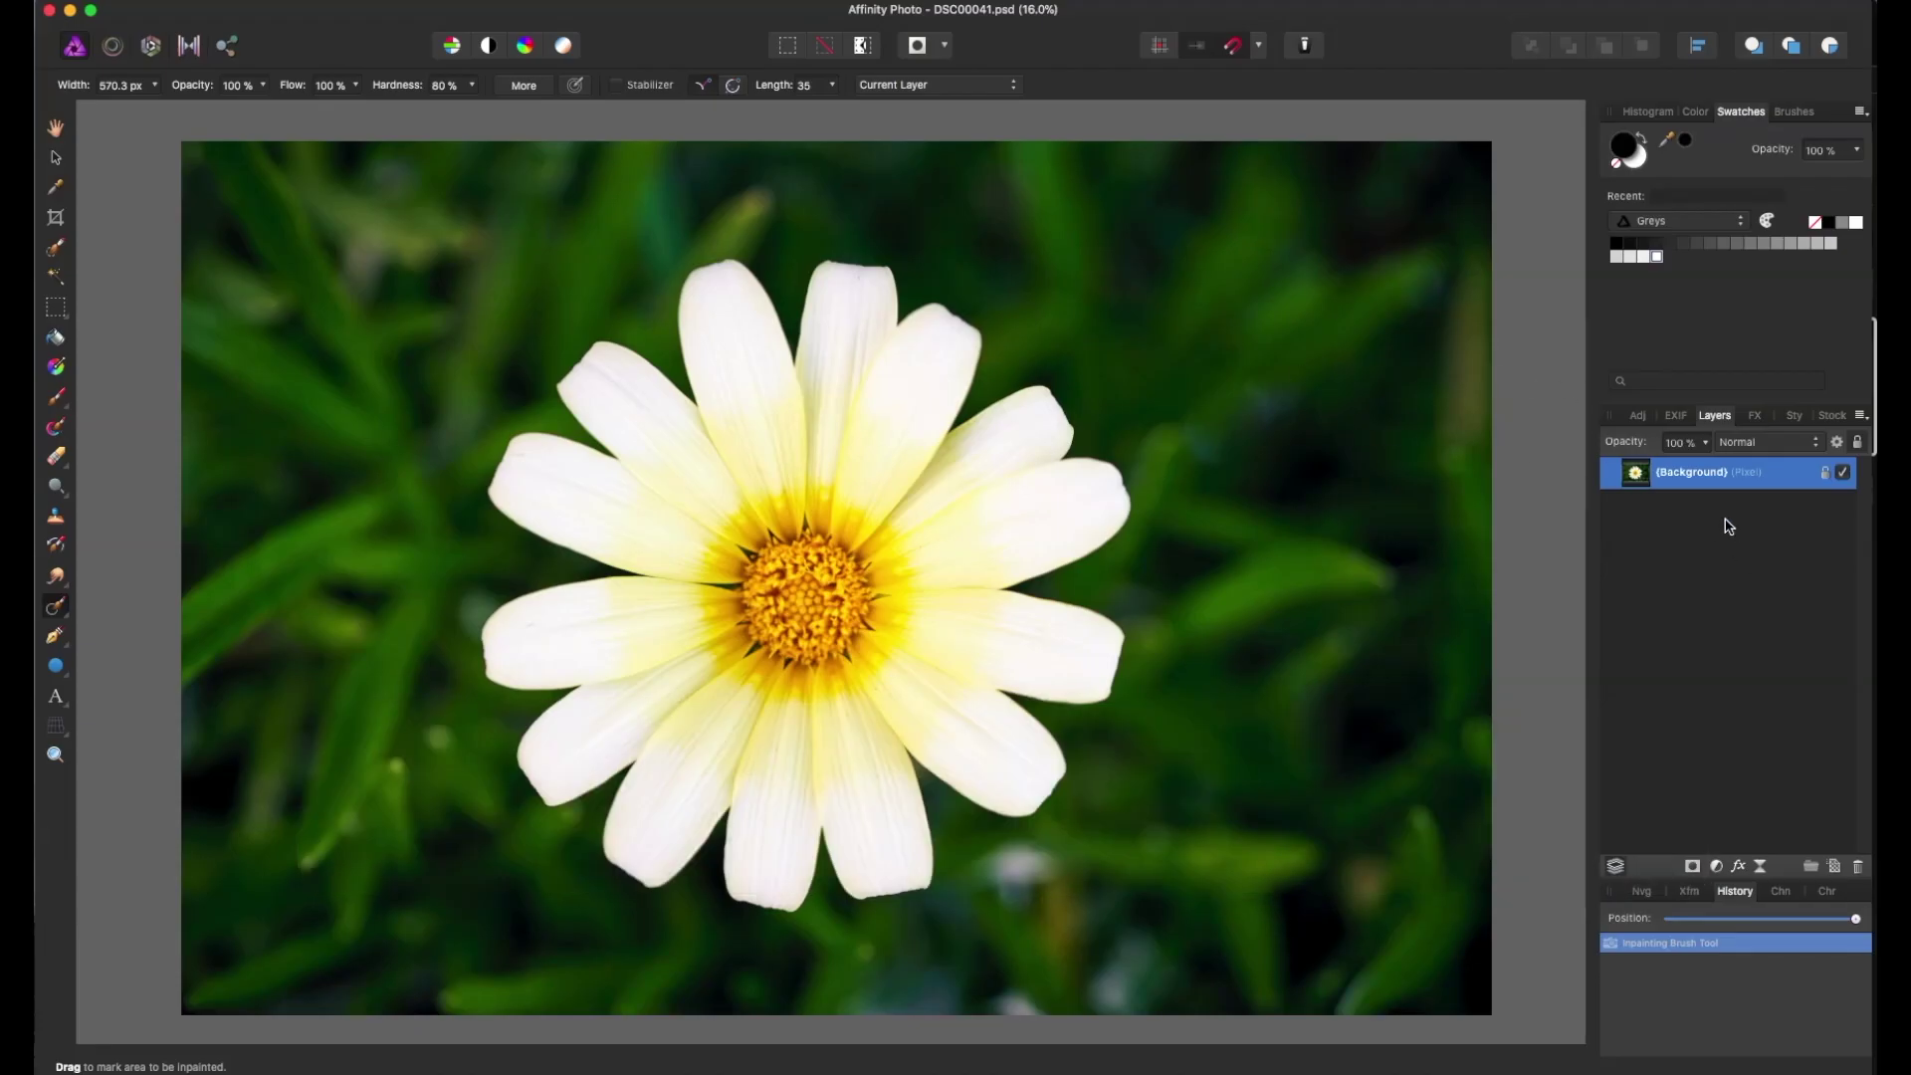